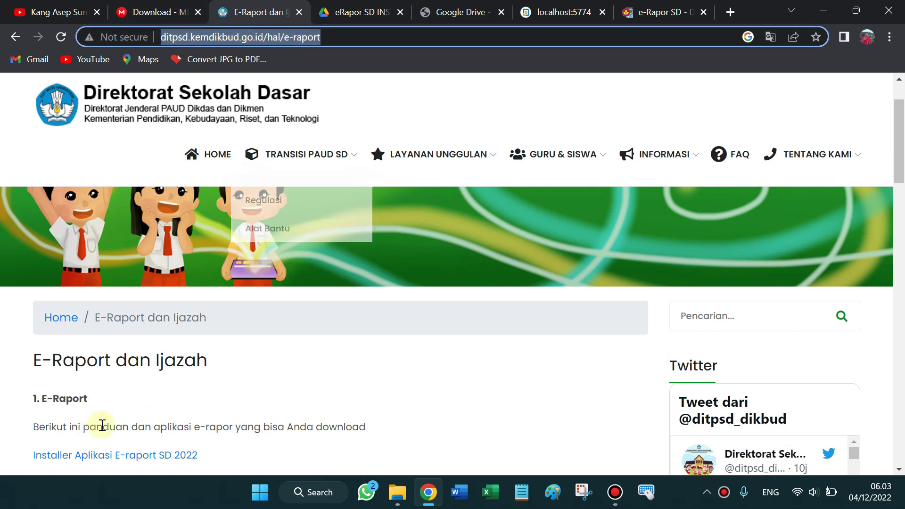
Download eRapor SD INSTALER.zip through the Installer Aplikasi E-raport SD 2022 Google Drive page, proceeding without a virus scan.
scroll(114, 415, "down", 1)
scroll(146, 330, "down", 1)
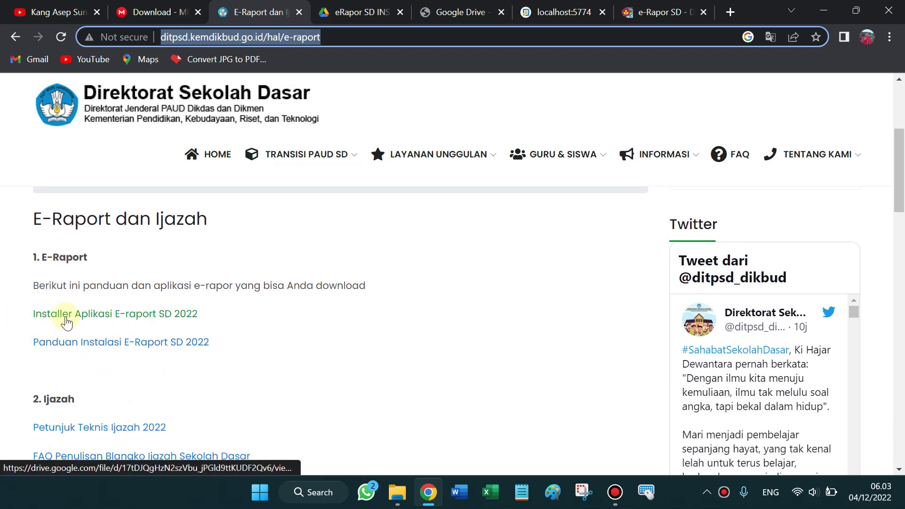
left_click(149, 325)
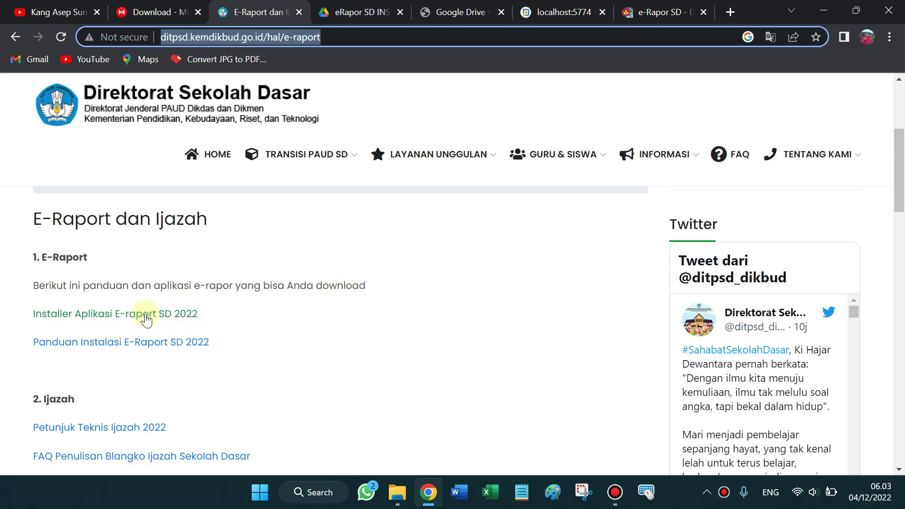
left_click(395, 5)
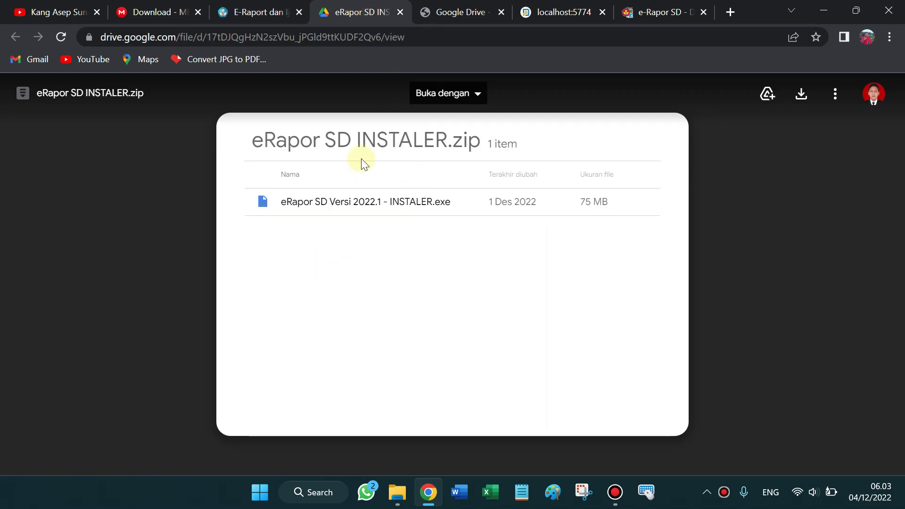
left_click(446, 202)
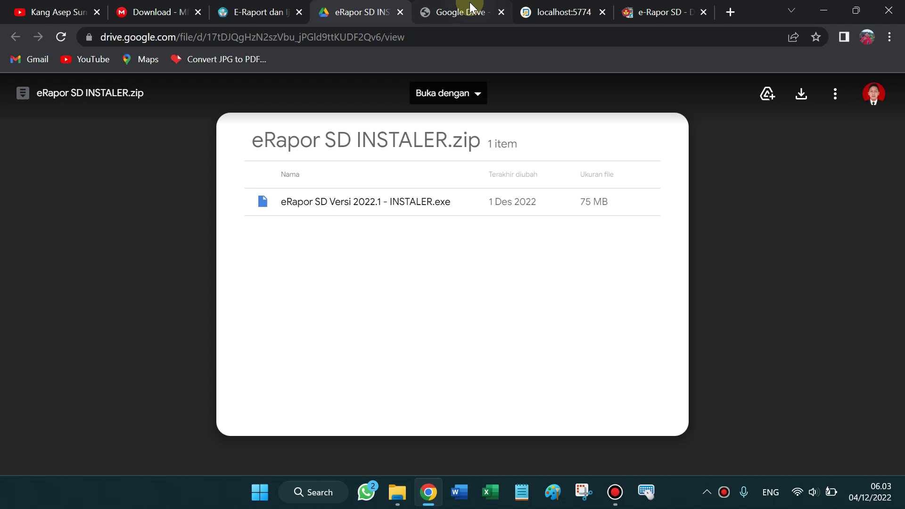
left_click(814, 105)
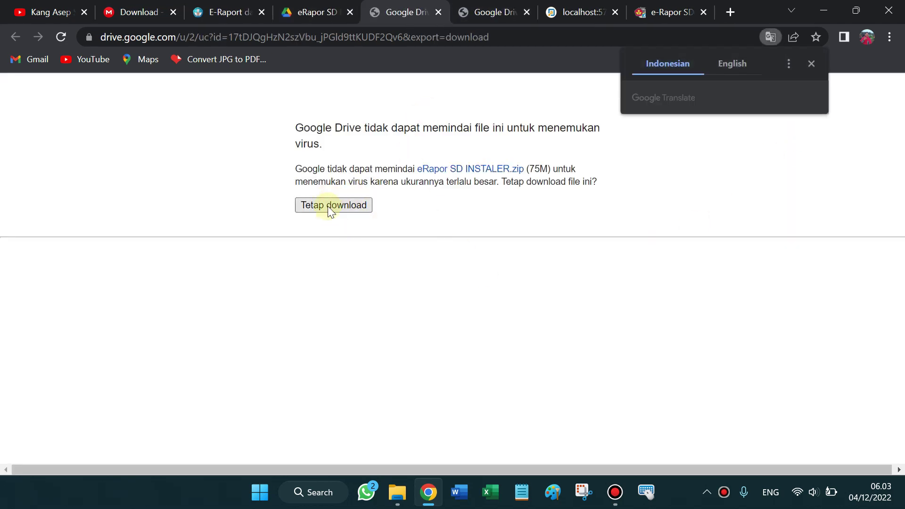
left_click(329, 209)
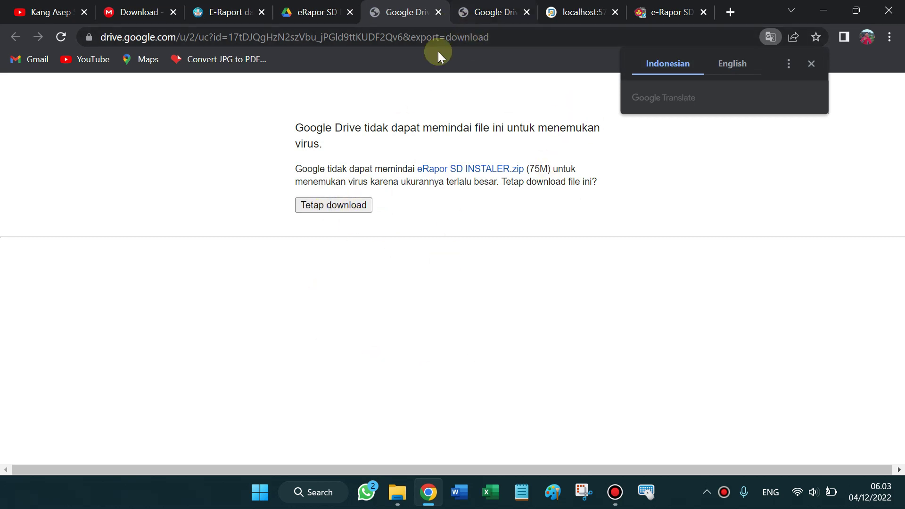
Close the Google Drive, file download and E-Raport dan Ijazah pages in the browser.
left_click(439, 13)
left_click(438, 13)
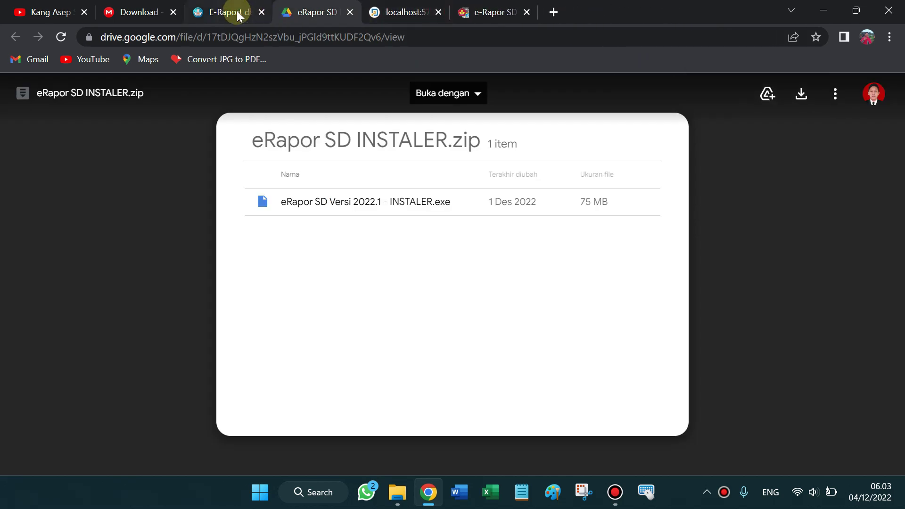
left_click(239, 10)
left_click(168, 10)
left_click(172, 12)
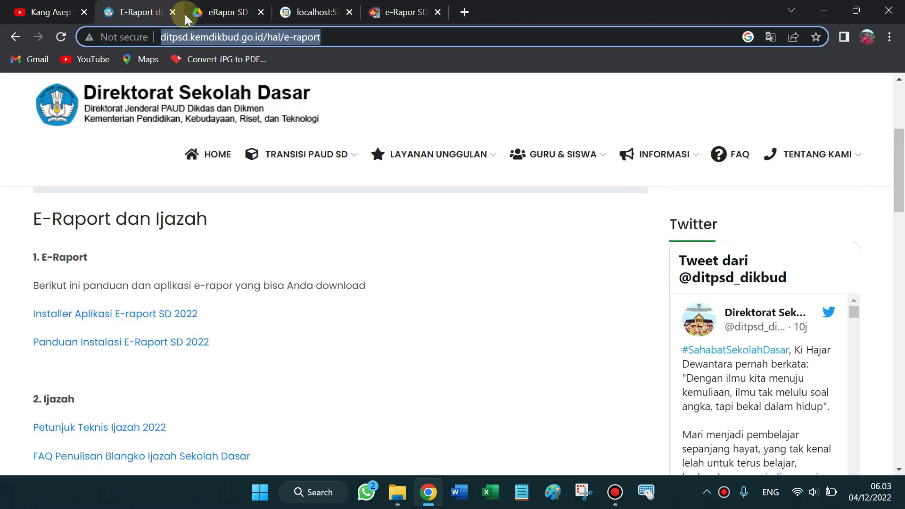
left_click(172, 12)
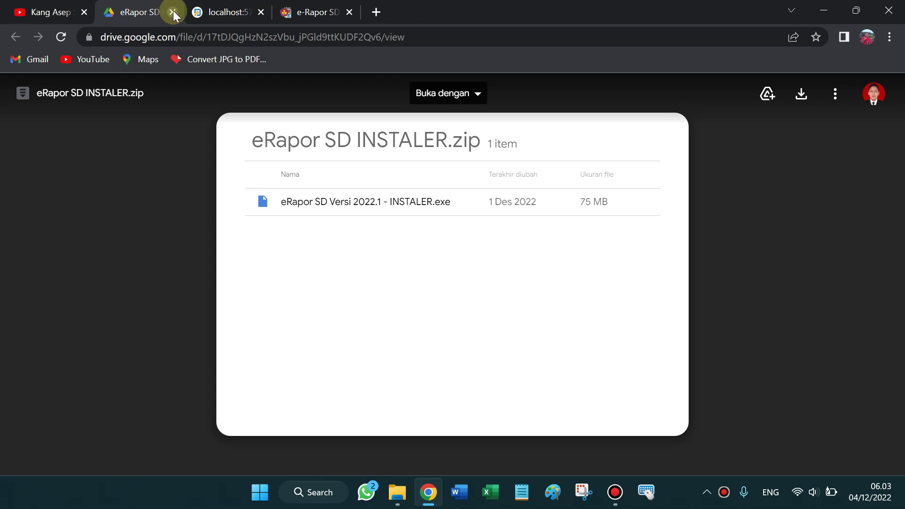
left_click(173, 12)
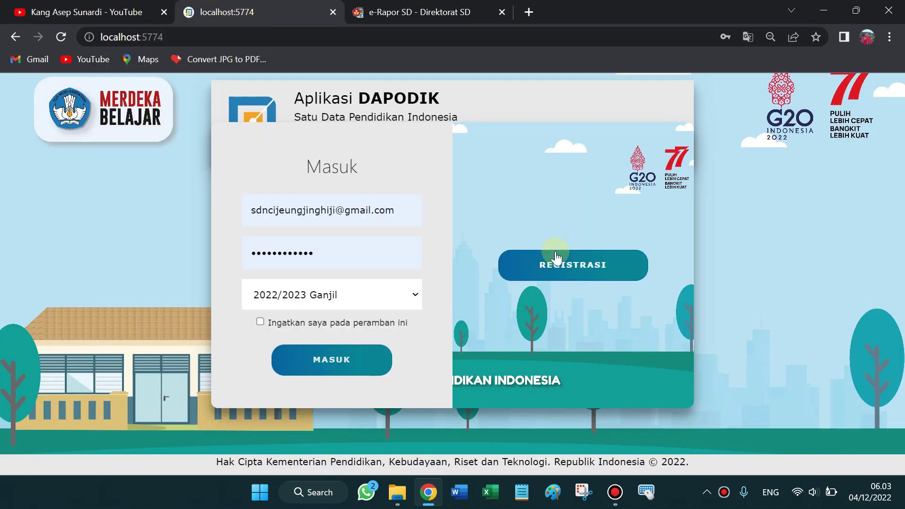
Bring the e-Rapor SD page forward, minimize the browser and refresh the desktop.
left_click(415, 12)
left_click(824, 8)
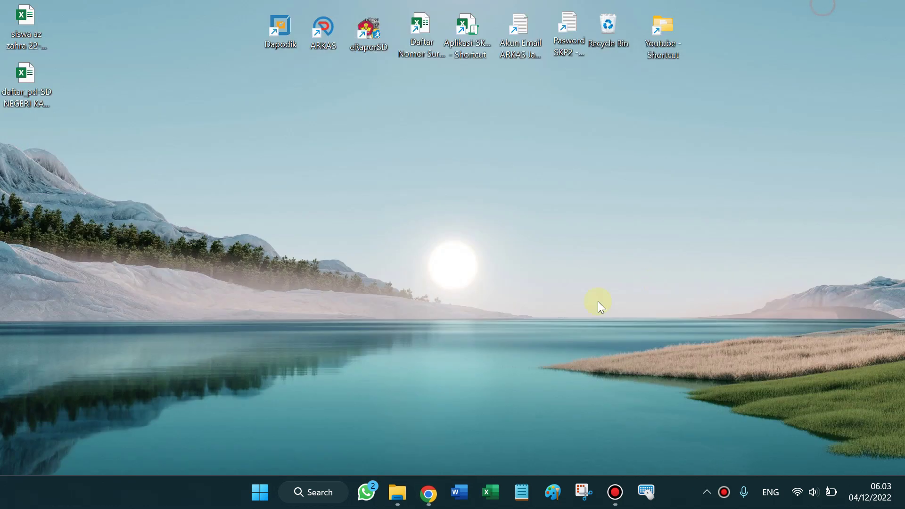
right_click(147, 183)
left_click(269, 184)
right_click(269, 185)
left_click(325, 239)
Return to the e-Rapor SD login page in Chrome and highlight the version line in its footer.
left_click(428, 493)
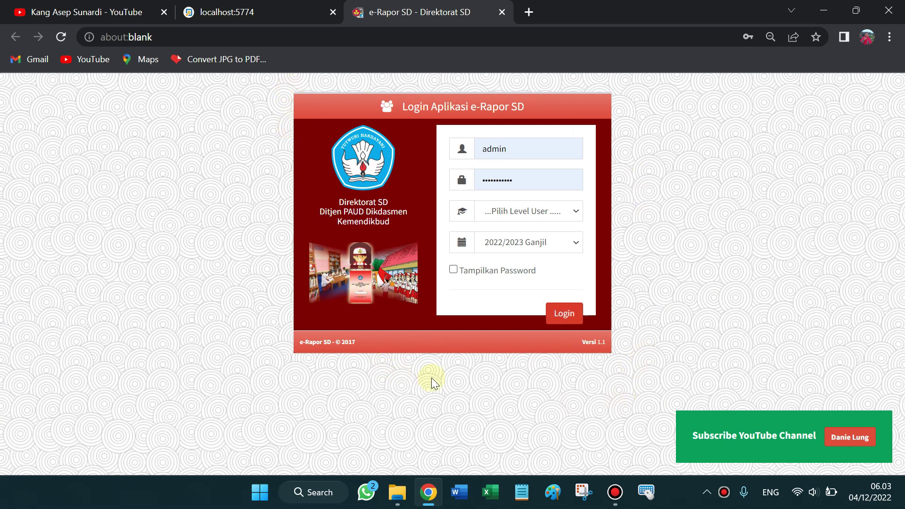
left_click_drag(585, 341, 607, 346)
triple_click(607, 344)
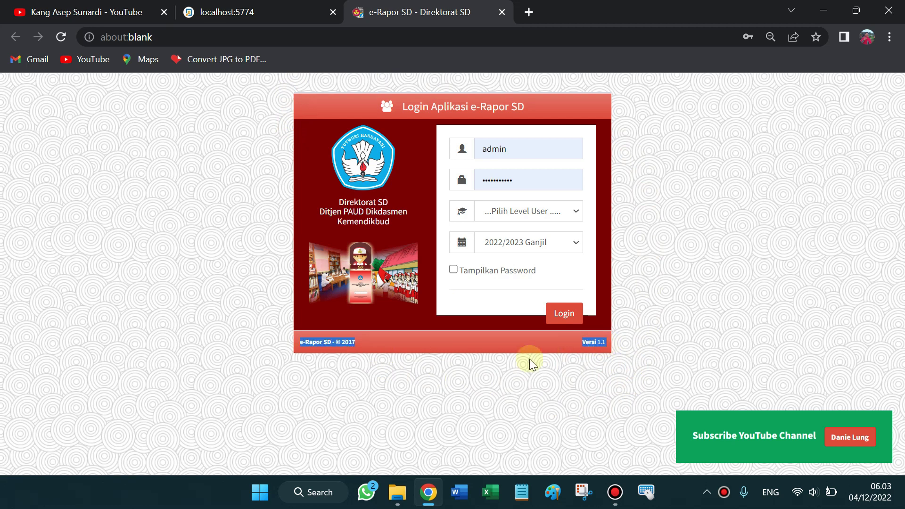
left_click(342, 381)
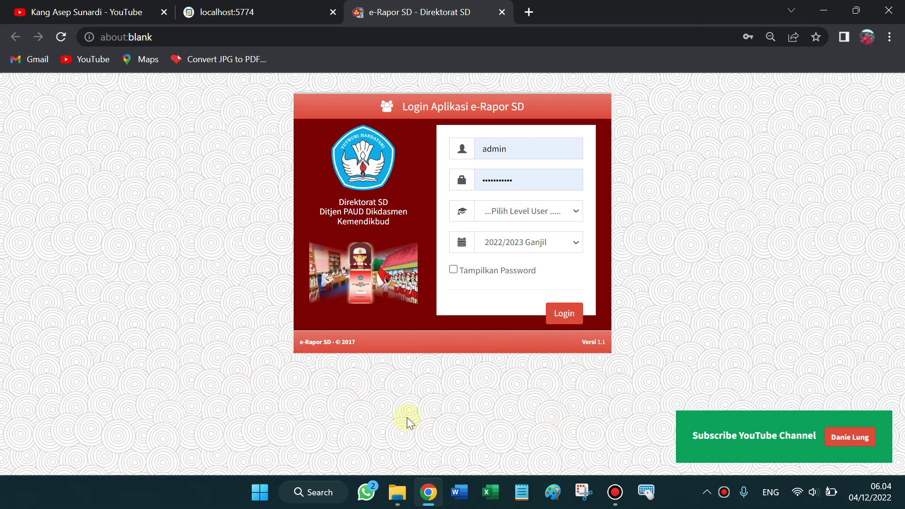
Review the school-year options on the e-Rapor SD login form, keeping 2022/2023 Ganjil selected.
left_click(571, 245)
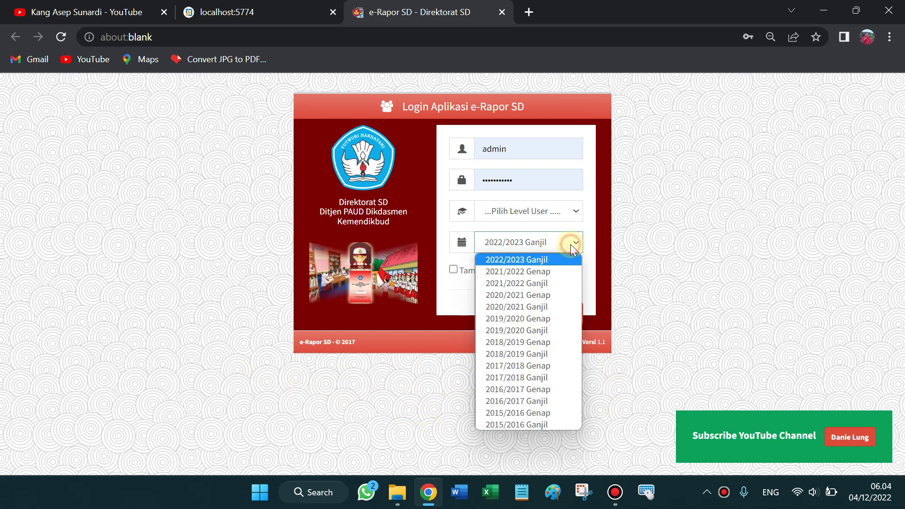
left_click(492, 264)
left_click(546, 241)
left_click(587, 261)
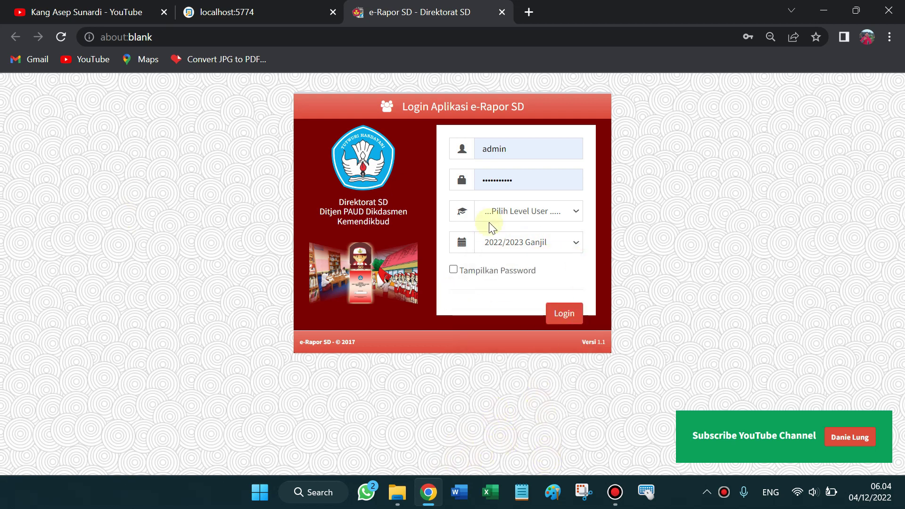
left_click(529, 243)
left_click(588, 254)
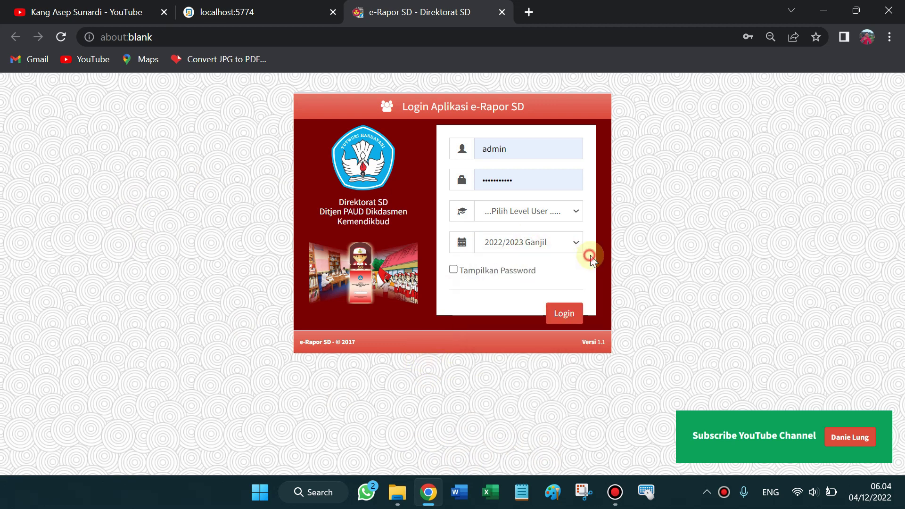
triple_click(307, 370)
left_click(489, 392)
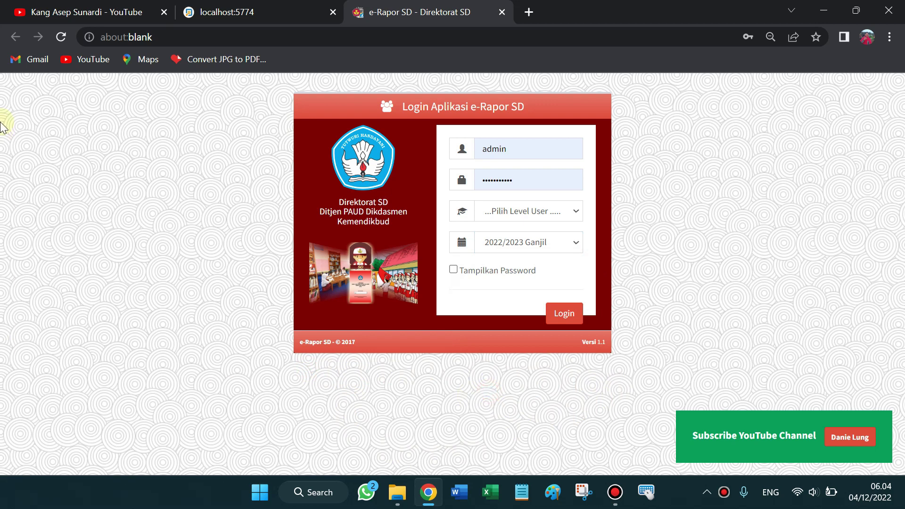
Browse the YouTube channel's latest uploads for the e-Rapor SD tutorials, and return to the e-Rapor SD login page.
left_click(79, 11)
scroll(412, 306, "down", 3)
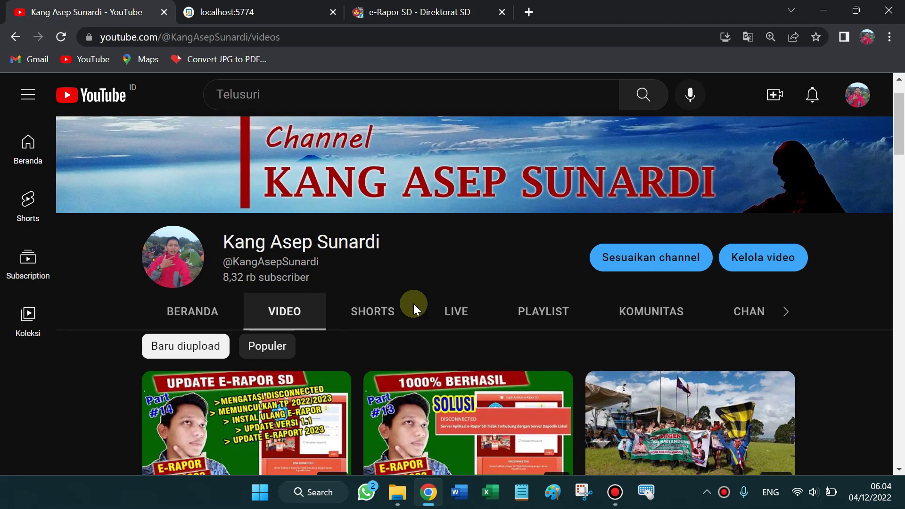
scroll(184, 344, "down", 1)
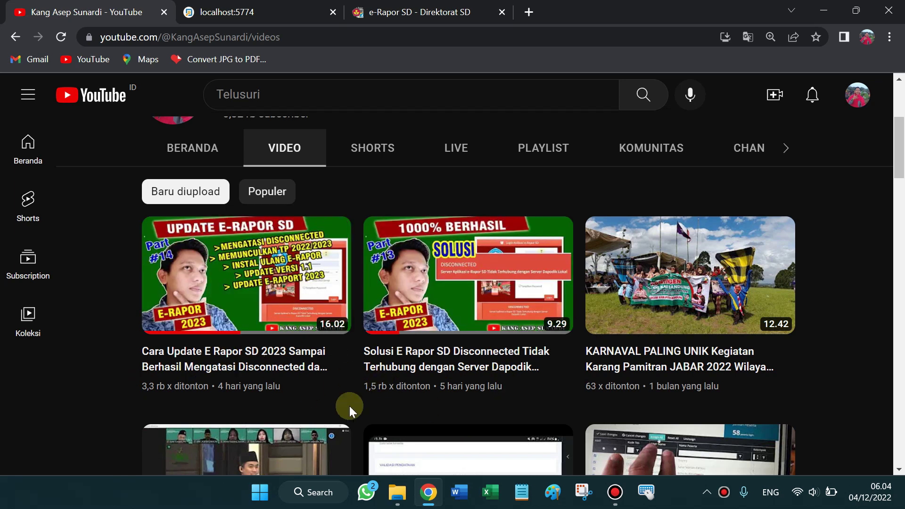
scroll(310, 294, "up", 1)
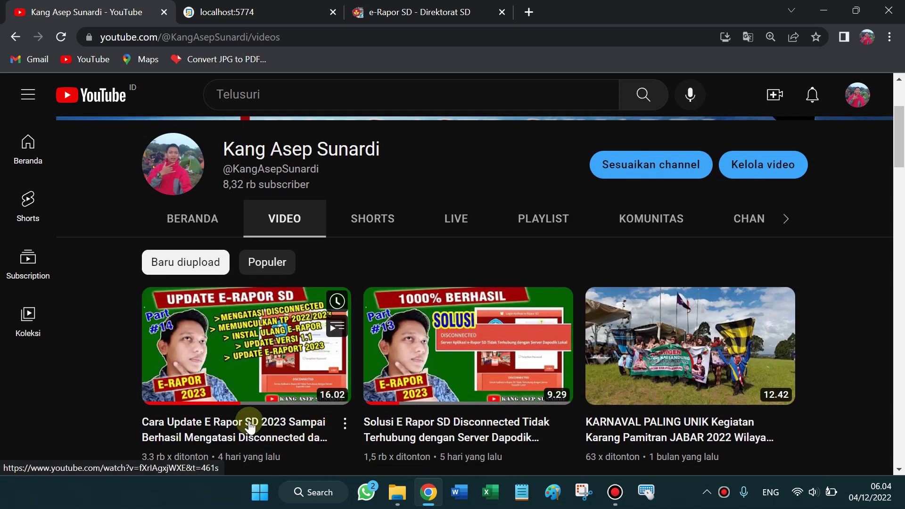
scroll(311, 296, "down", 2)
scroll(311, 304, "up", 2)
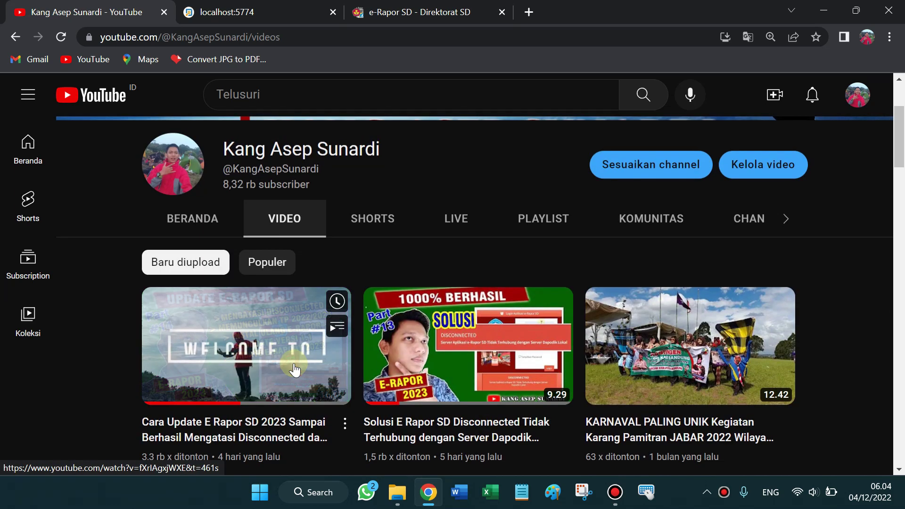
scroll(345, 330, "up", 3)
left_click(413, 6)
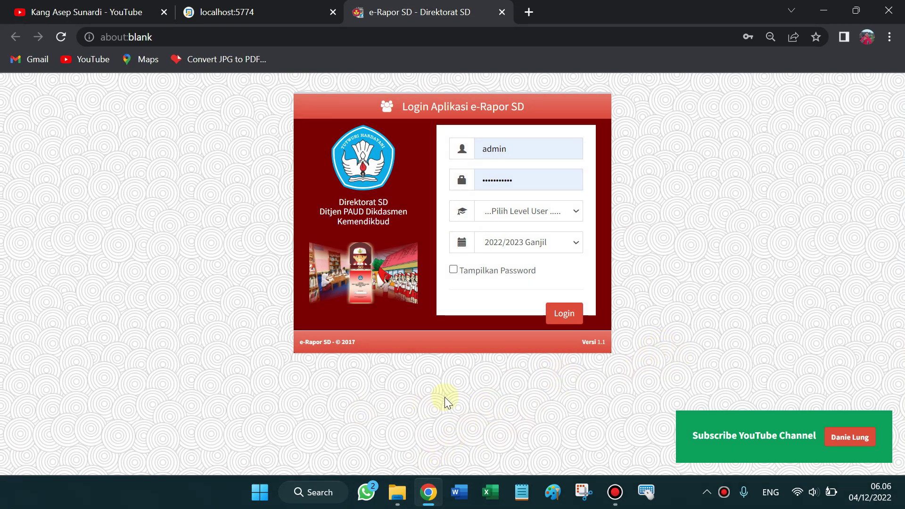
Extract the EraporSD_v1.1_Space archive directly into the Downloads folder in File Explorer.
mouse_move(399, 495)
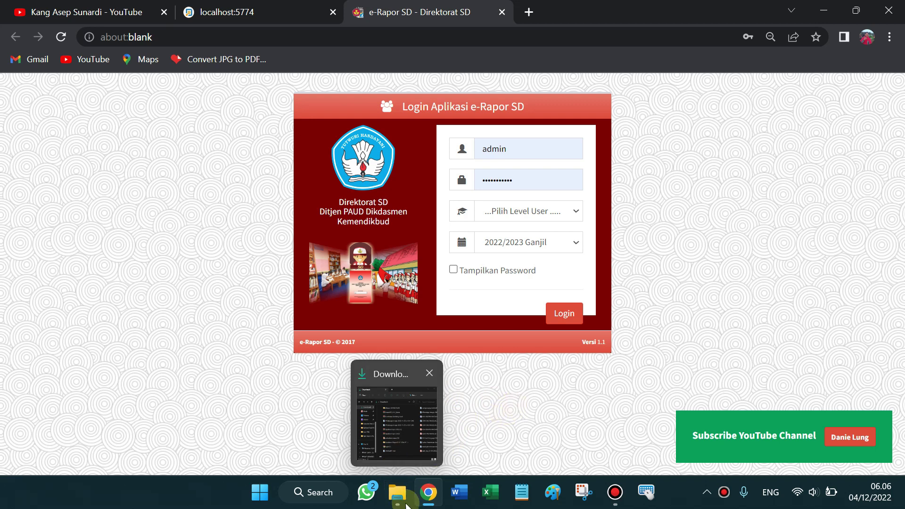
left_click(378, 458)
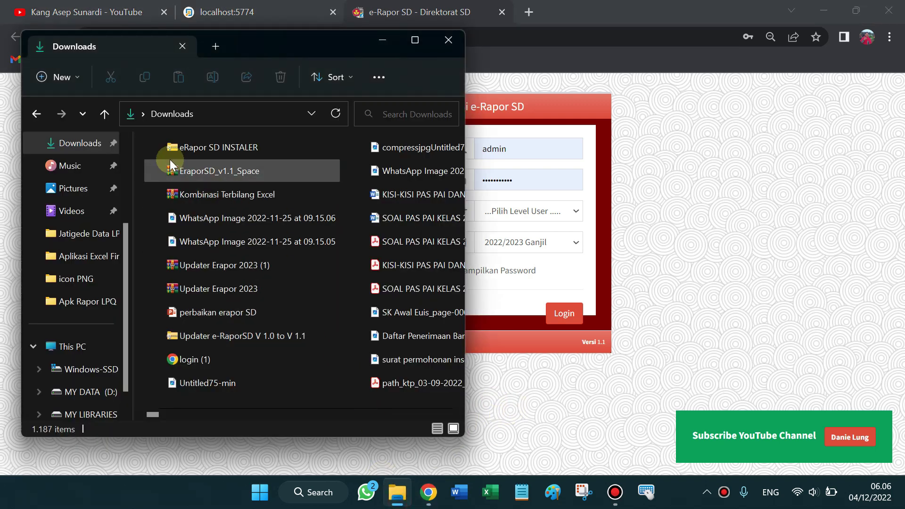
left_click(187, 174)
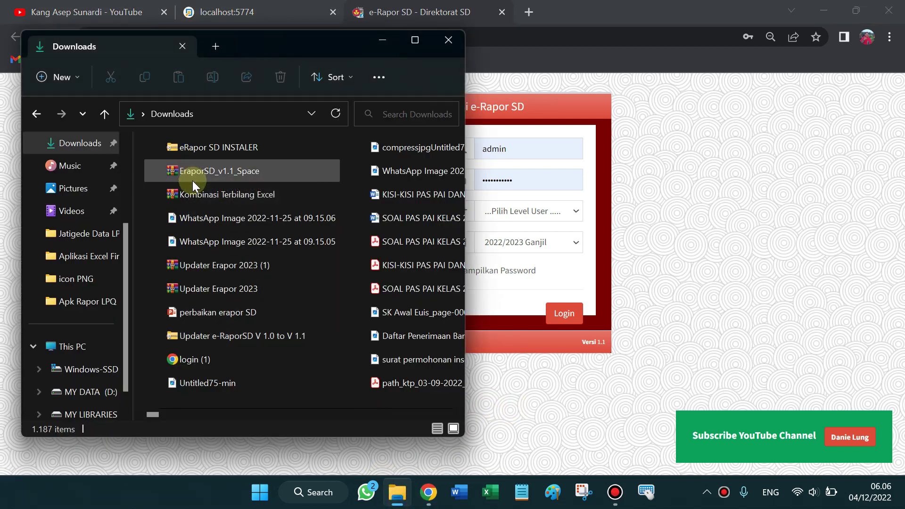
left_click(191, 177)
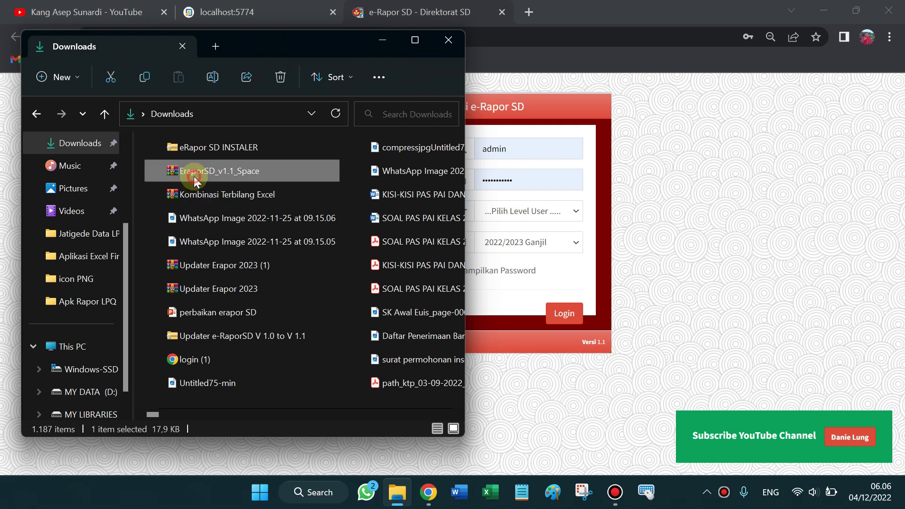
left_click(235, 144)
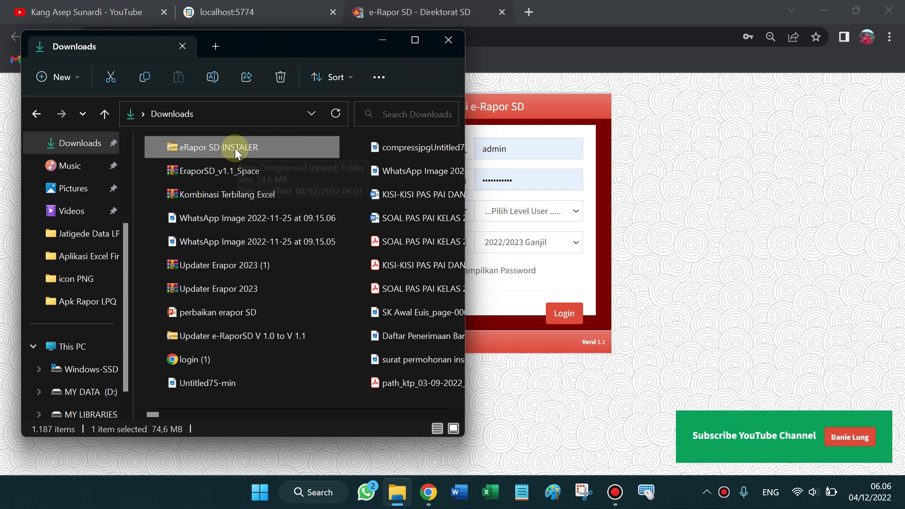
left_click(248, 175)
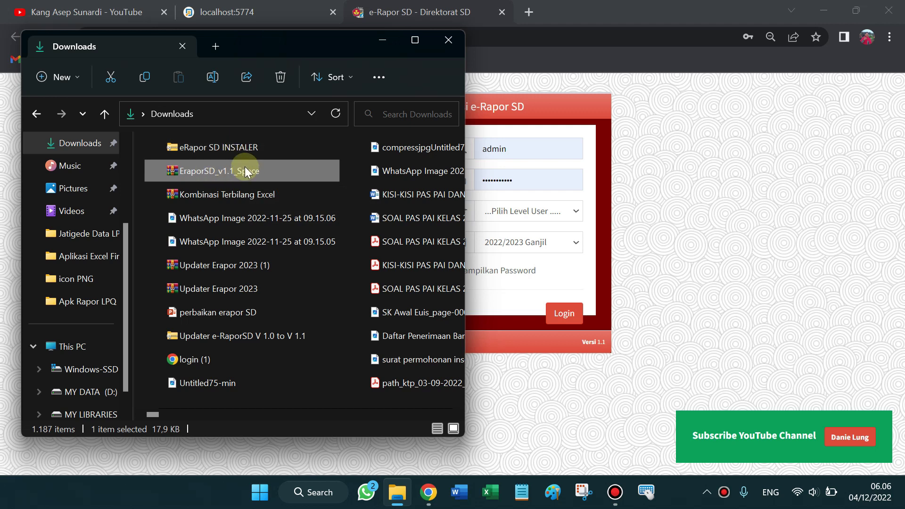
right_click(238, 175)
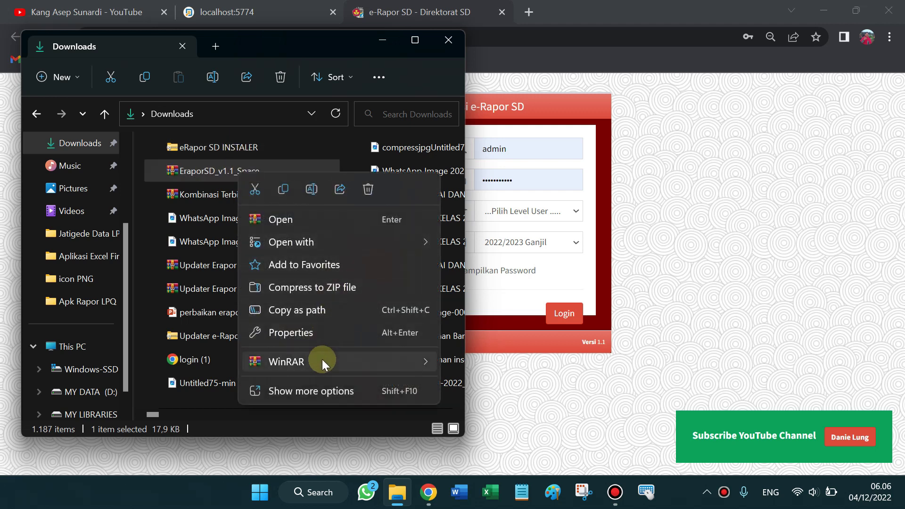
mouse_move(323, 361)
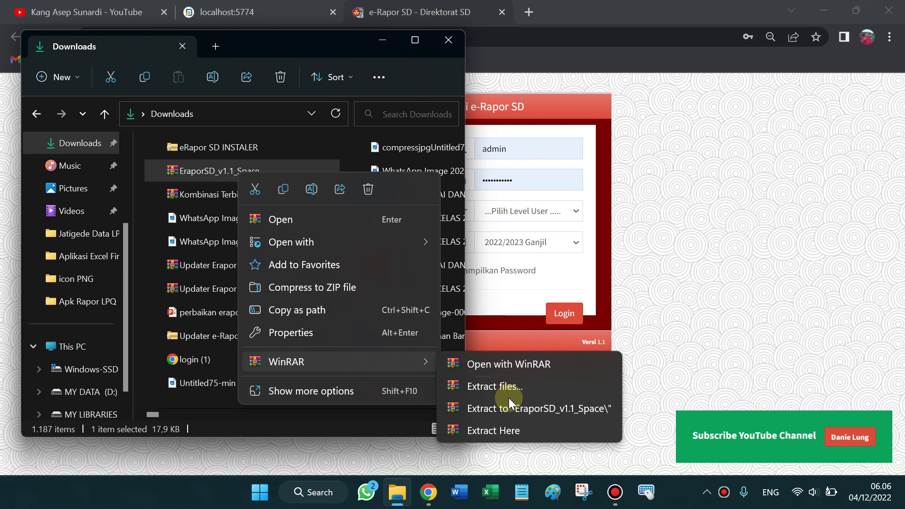
left_click(502, 427)
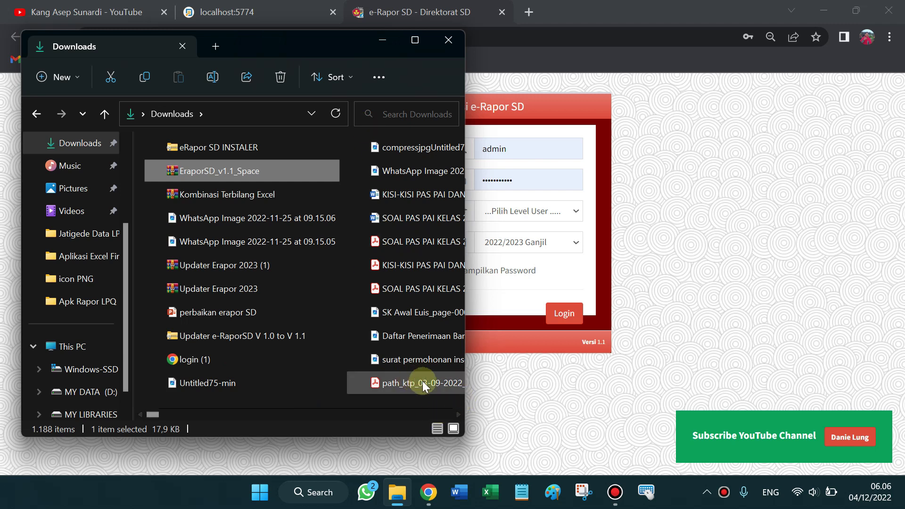
Find the extracted EraporSD_v1.1_Space folder at the end of the Downloads file list and select it.
left_click(459, 414)
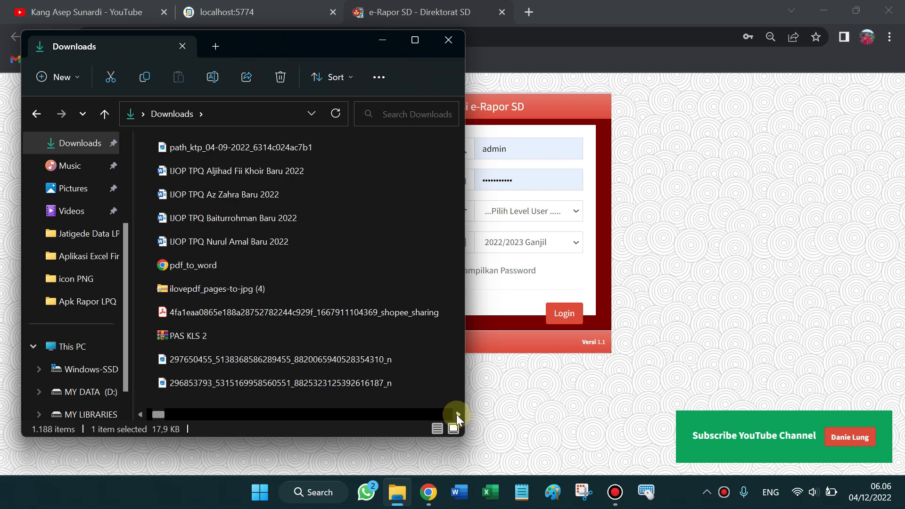
left_click(456, 415)
left_click(457, 414)
left_click(456, 414)
left_click(457, 414)
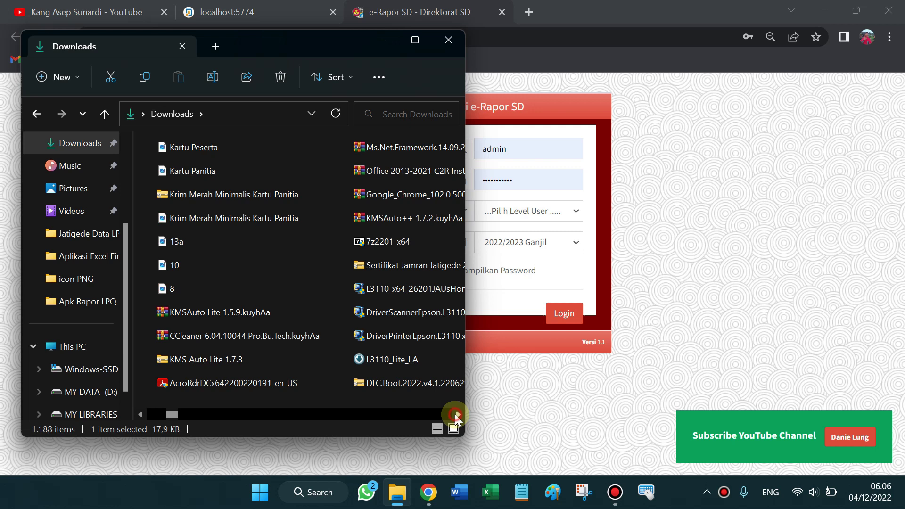
left_click(457, 415)
left_click(457, 415)
left_click(457, 414)
left_click(458, 415)
left_click(457, 415)
left_click(458, 415)
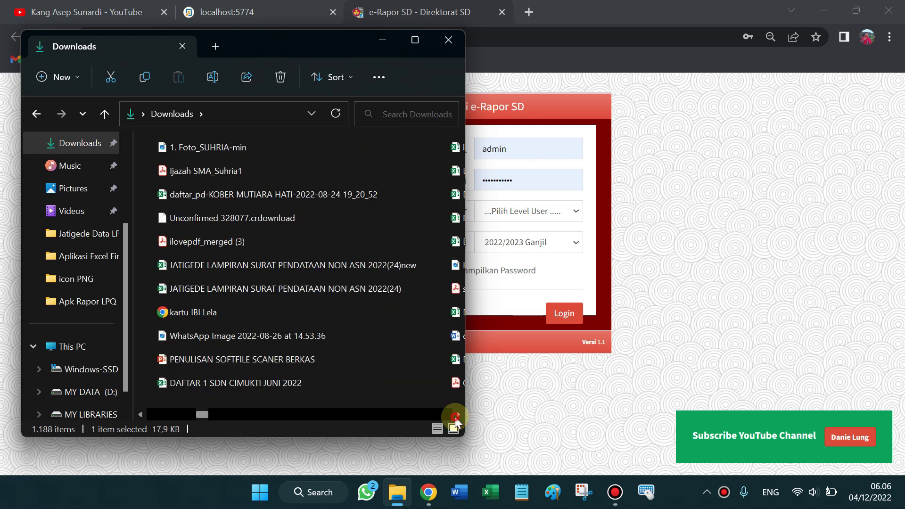
left_click(458, 414)
left_click_drag(207, 414, 283, 415)
left_click_drag(341, 426, 465, 420)
left_click(174, 391)
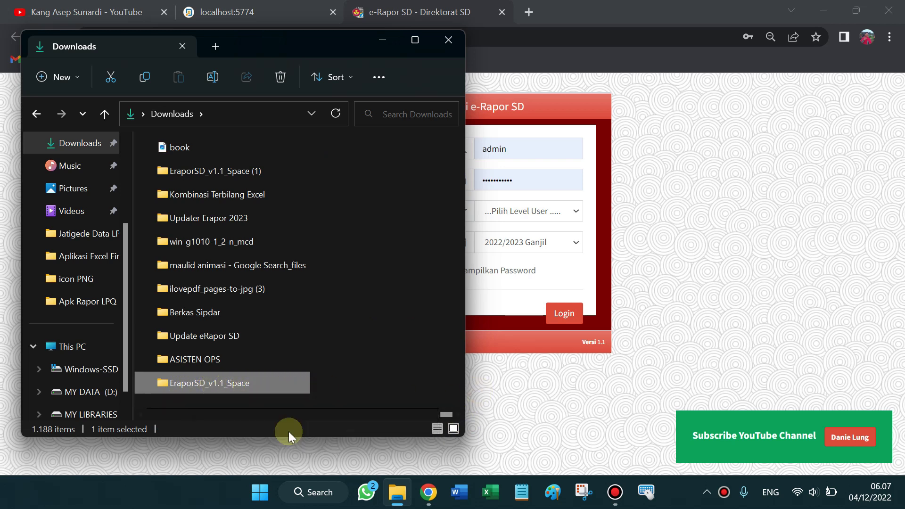
Extract the eRapor SD INSTALER archive directly into the Downloads folder with WinRAR.
left_click_drag(446, 414, 134, 410)
left_click(214, 149)
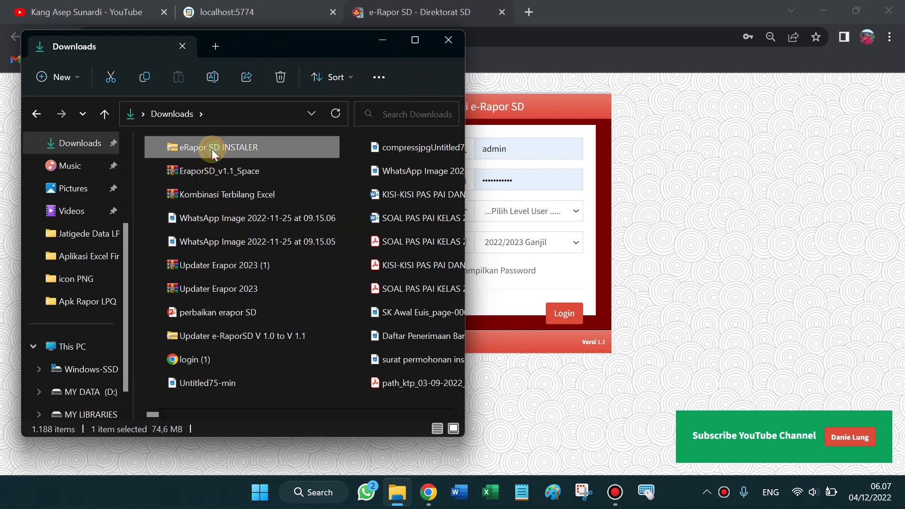
right_click(229, 146)
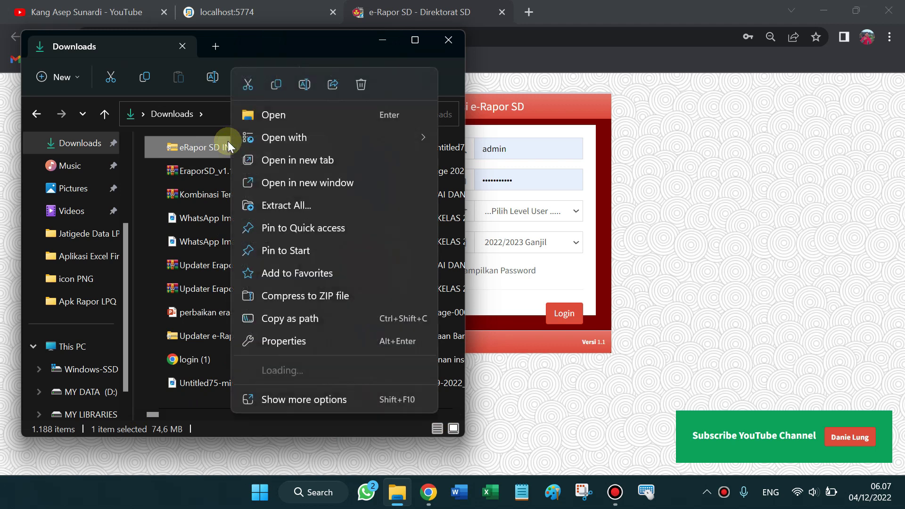
mouse_move(320, 370)
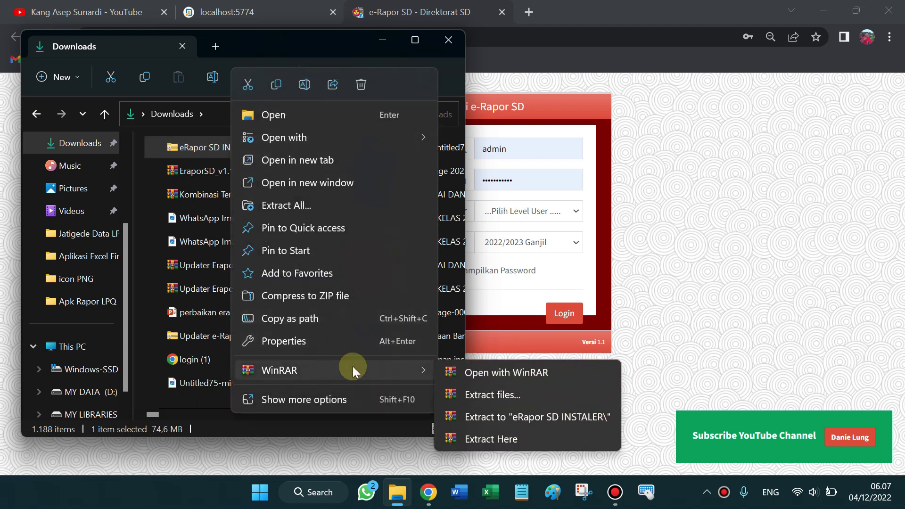
left_click(493, 442)
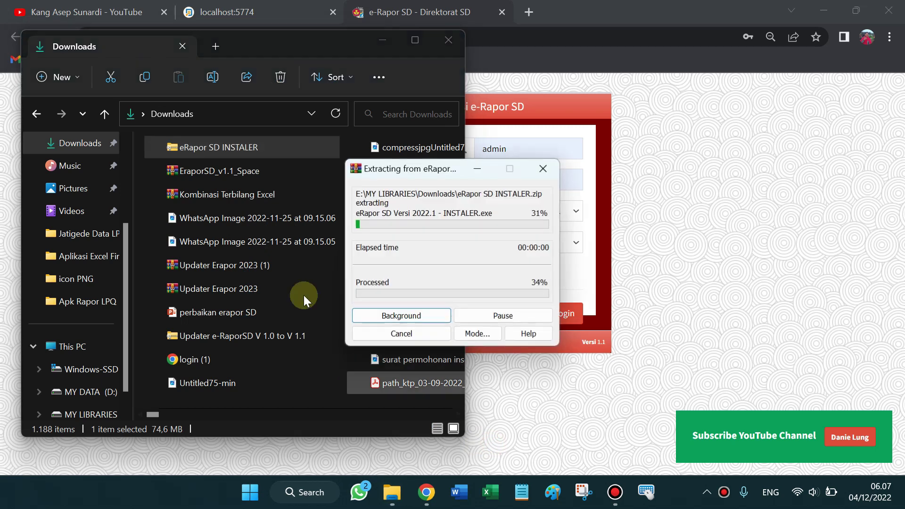
Locate the extracted eRapor SD Versi 2022.1 - INSTALER file in Downloads and examine the size given in its properties.
left_click_drag(151, 414, 463, 417)
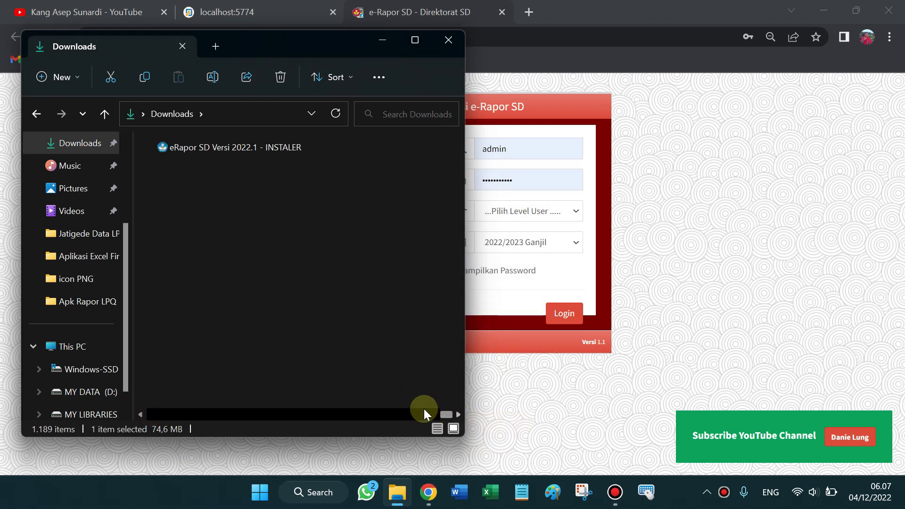
double_click(231, 150)
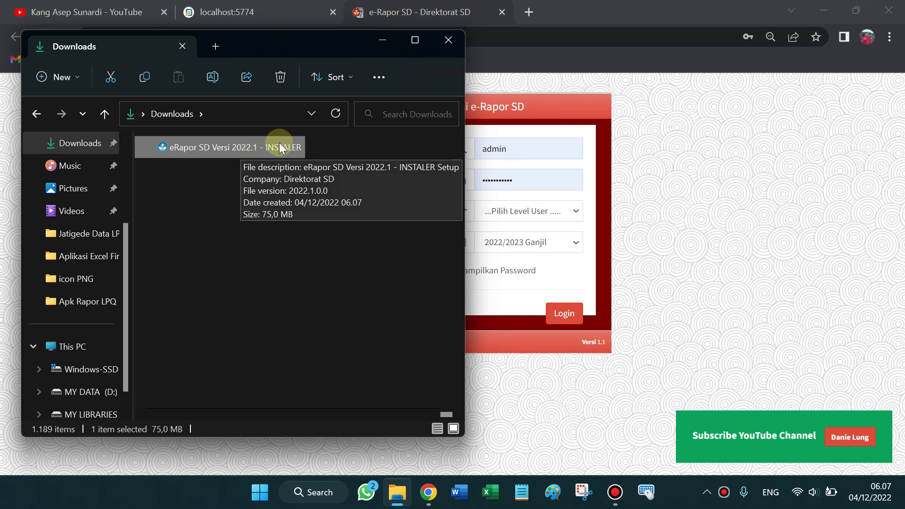
right_click(206, 146)
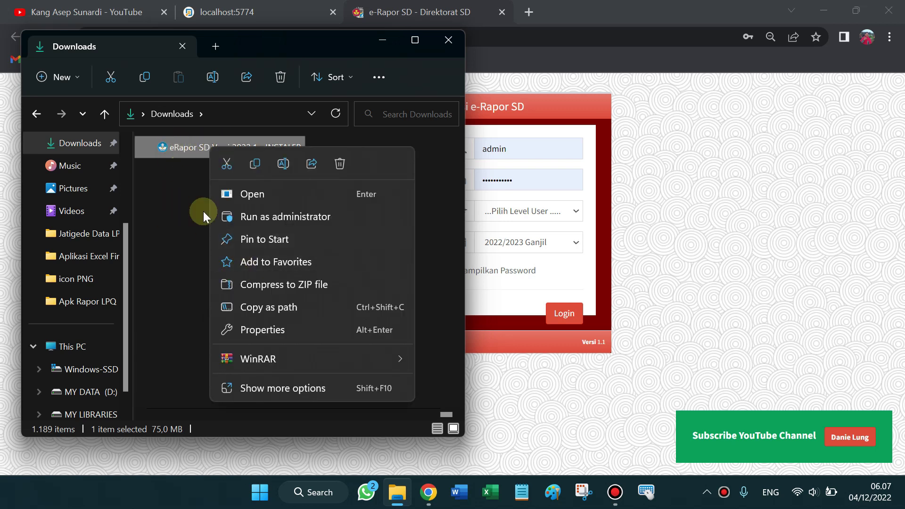
left_click(238, 330)
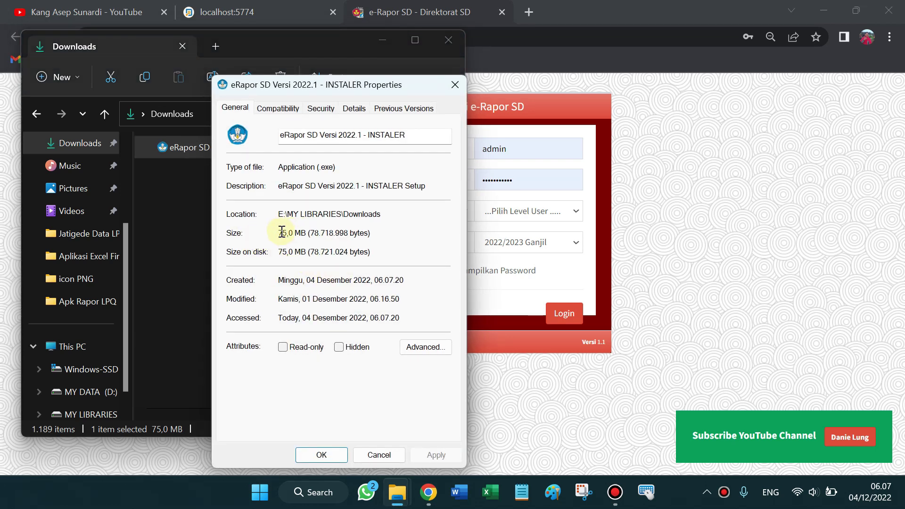
left_click_drag(280, 233, 297, 236)
left_click(282, 232)
left_click_drag(290, 232, 301, 233)
left_click_drag(282, 233, 306, 233)
left_click_drag(281, 232, 307, 234)
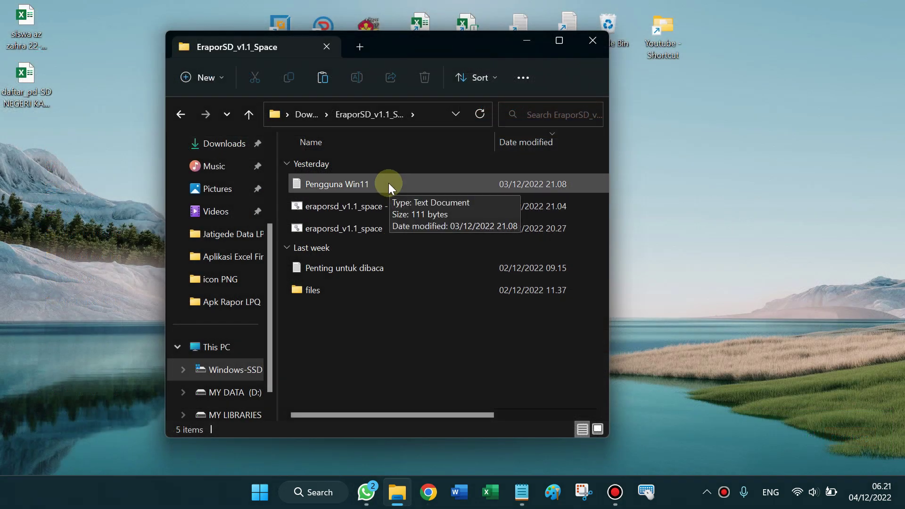
Read both instruction lines in the Pengguna Win11 text file, highlighting them, and close the file.
double_click(338, 186)
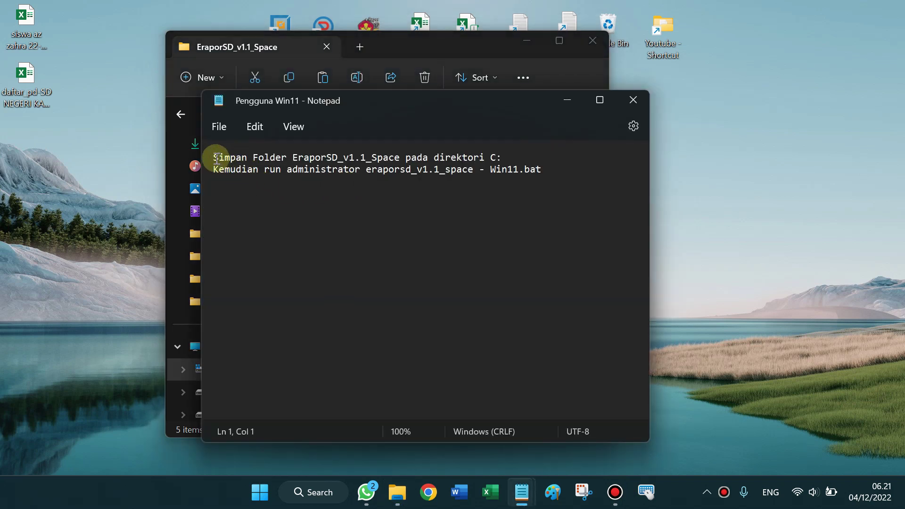
left_click_drag(215, 157, 508, 156)
left_click_drag(219, 170, 522, 179)
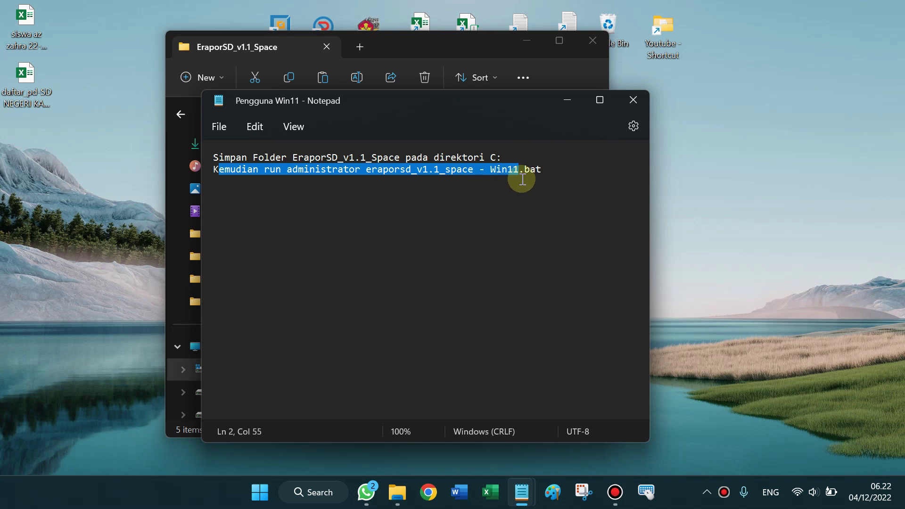
left_click(634, 101)
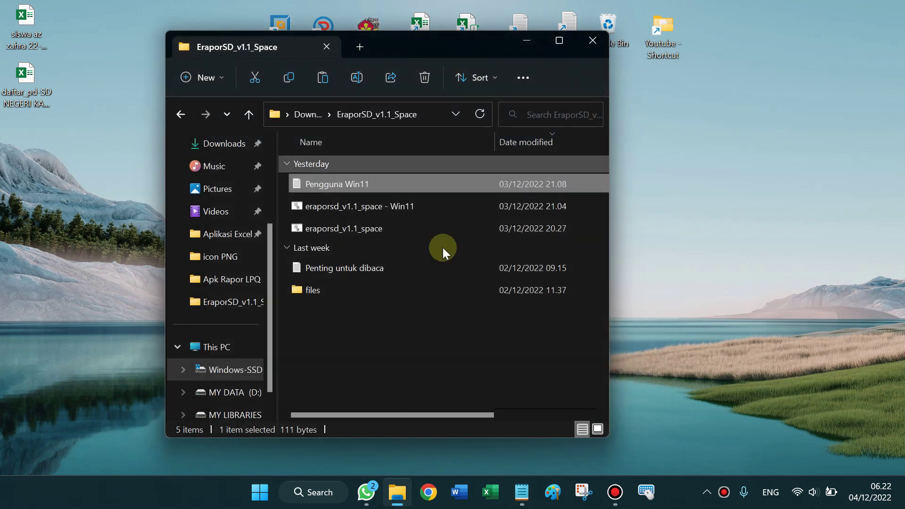
Copy the EraporSD_v1.1_Space folder from Downloads into the root of the Windows-SSD (C:) drive.
left_click(305, 115)
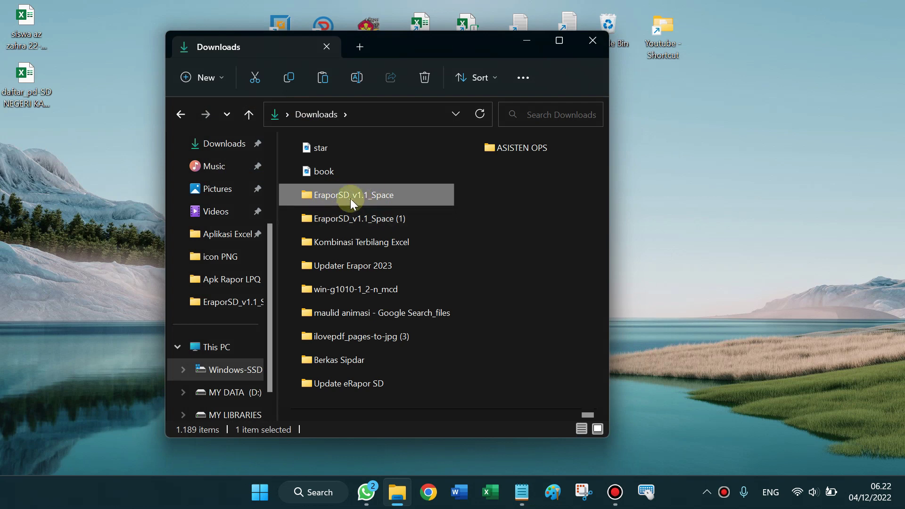
right_click(351, 197)
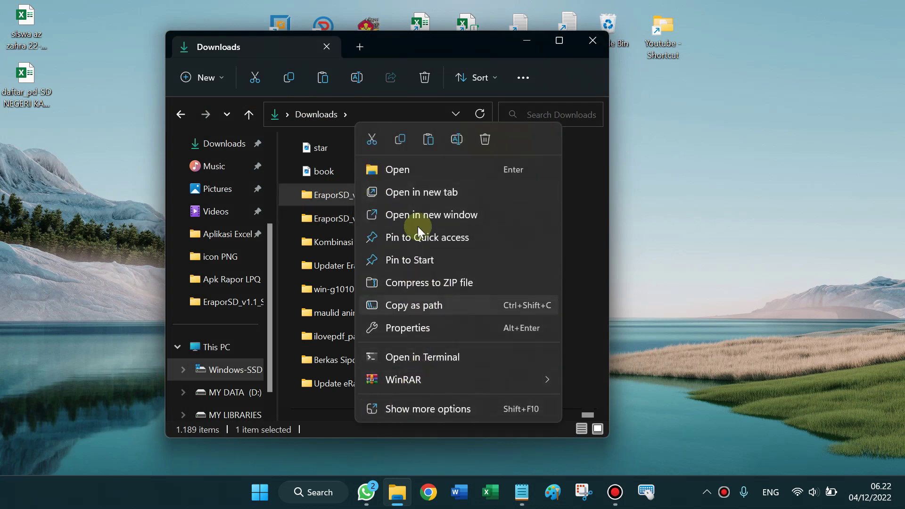
left_click(400, 139)
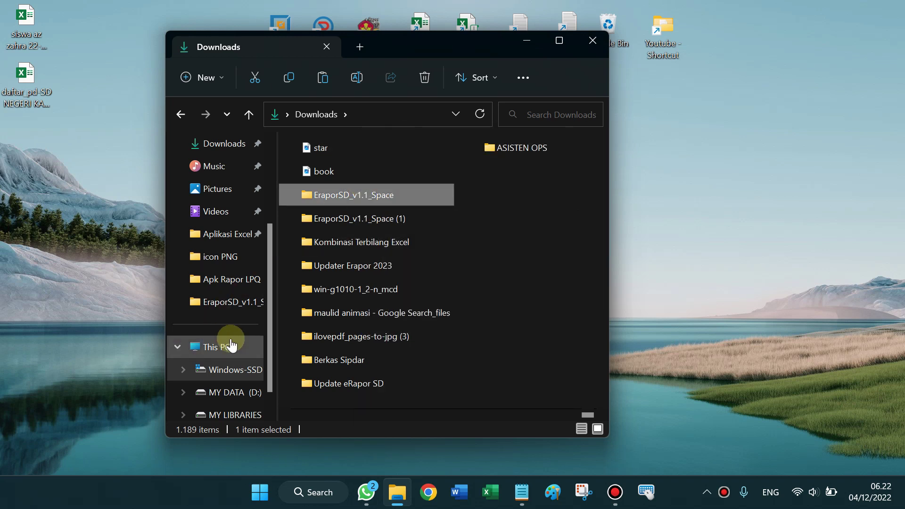
left_click(240, 372)
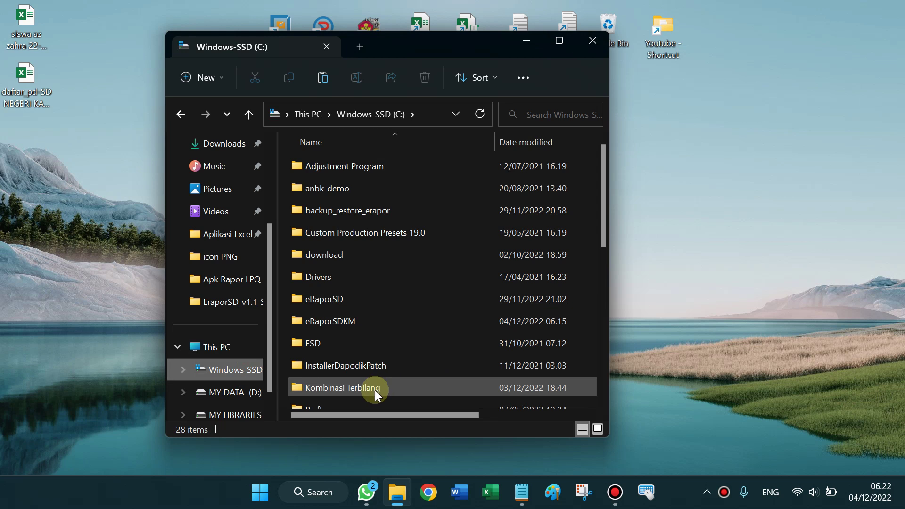
key("ctrl+v")
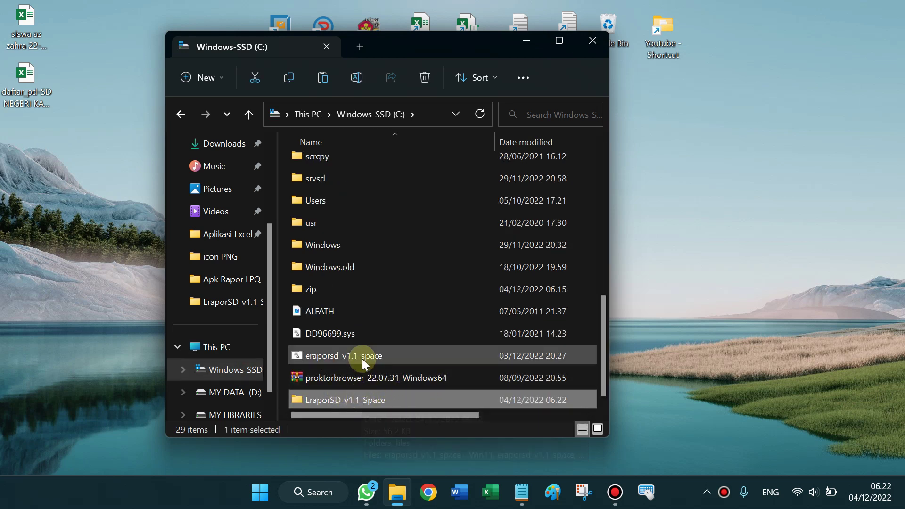
Delete the loose eraporsd_v1.1_space batch file from the root of drive C, granting administrator permission.
left_click(342, 356)
key("Delete")
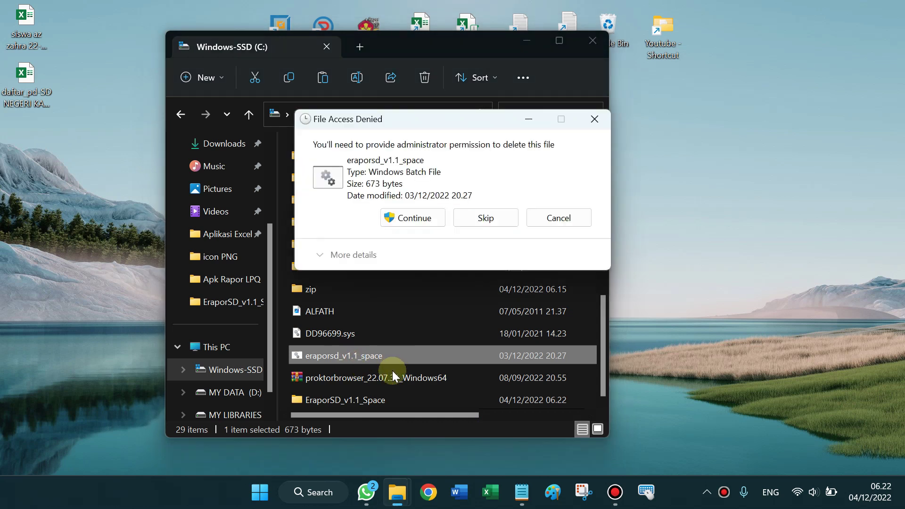
left_click(410, 222)
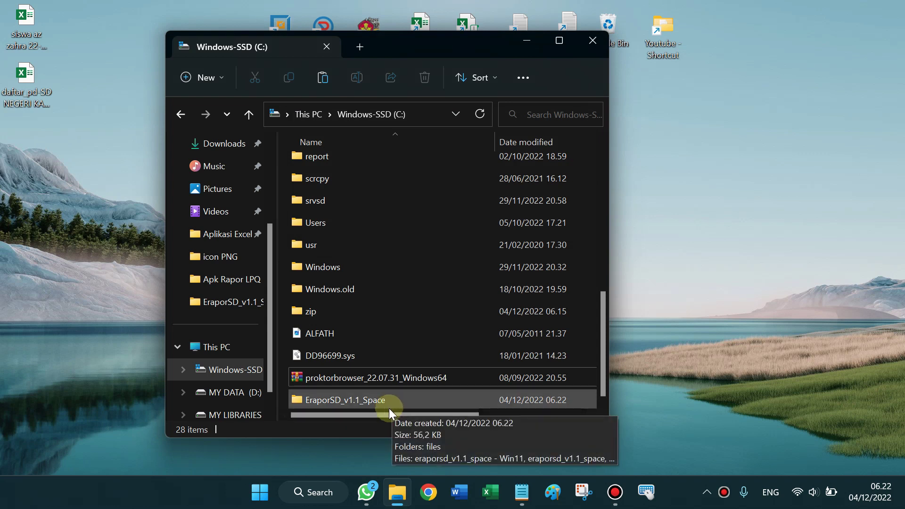
Run the eraporsd_v1.1_space - Win11 batch file as administrator from the EraporSD_v1.1_Space folder on drive C.
double_click(370, 401)
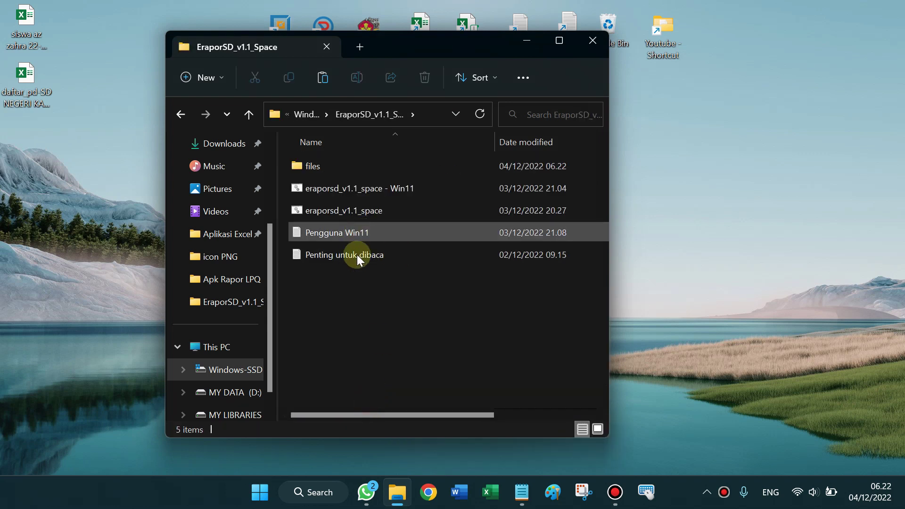
left_click(346, 215)
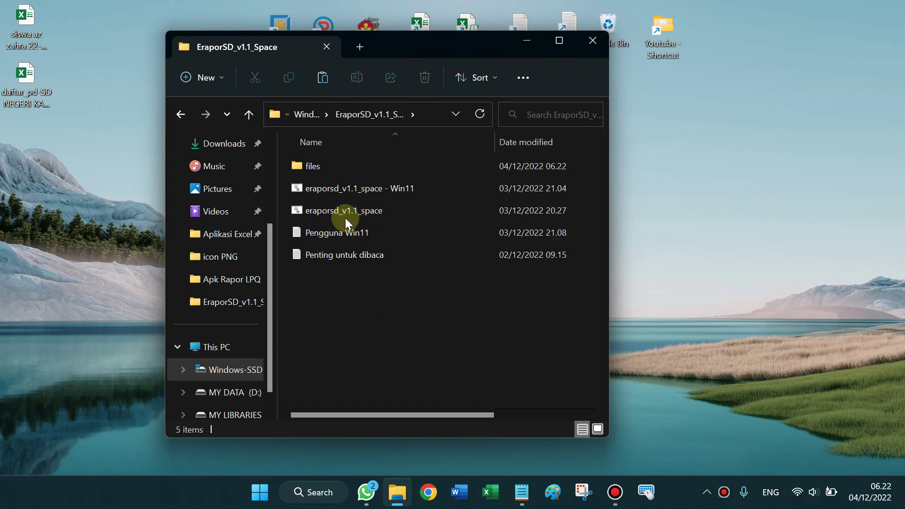
left_click(349, 189)
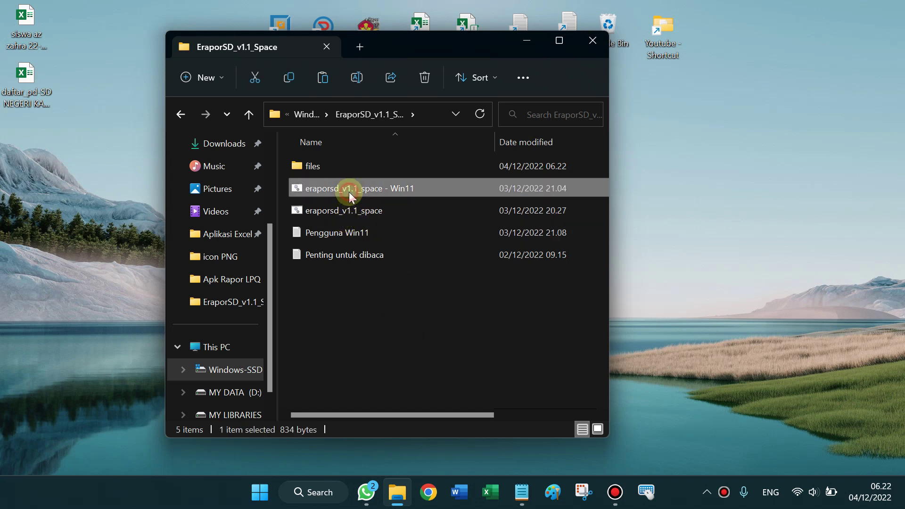
right_click(387, 185)
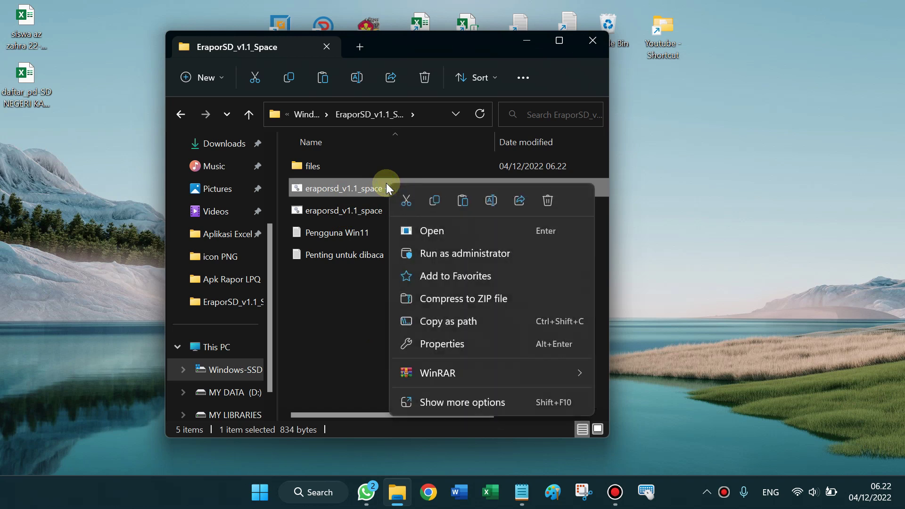
left_click(456, 255)
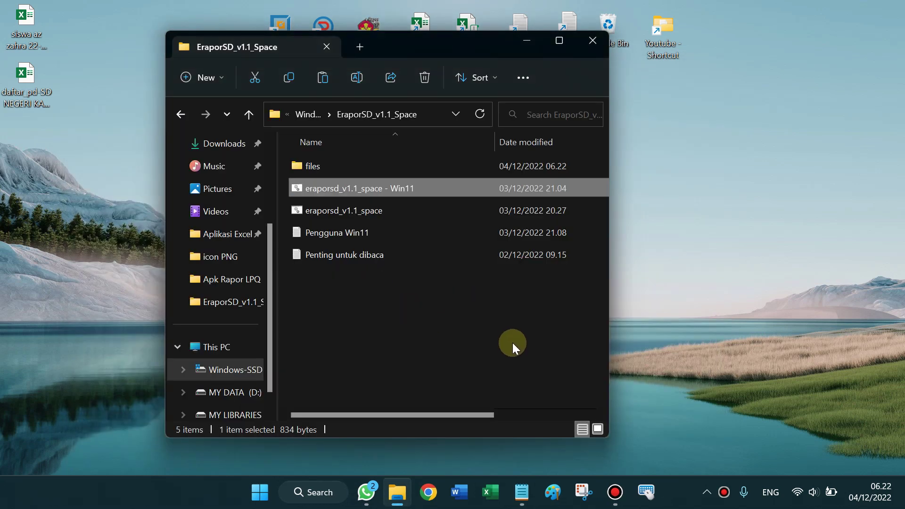
right_click(394, 320)
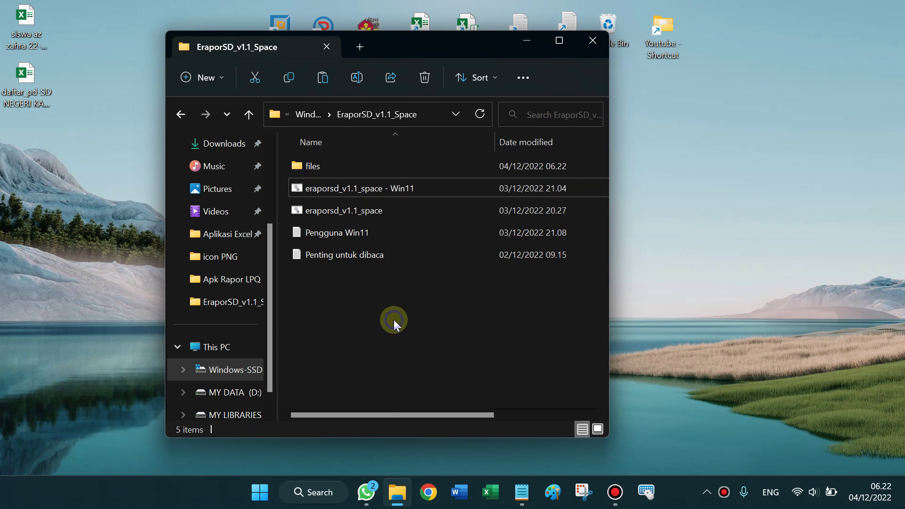
left_click(356, 348)
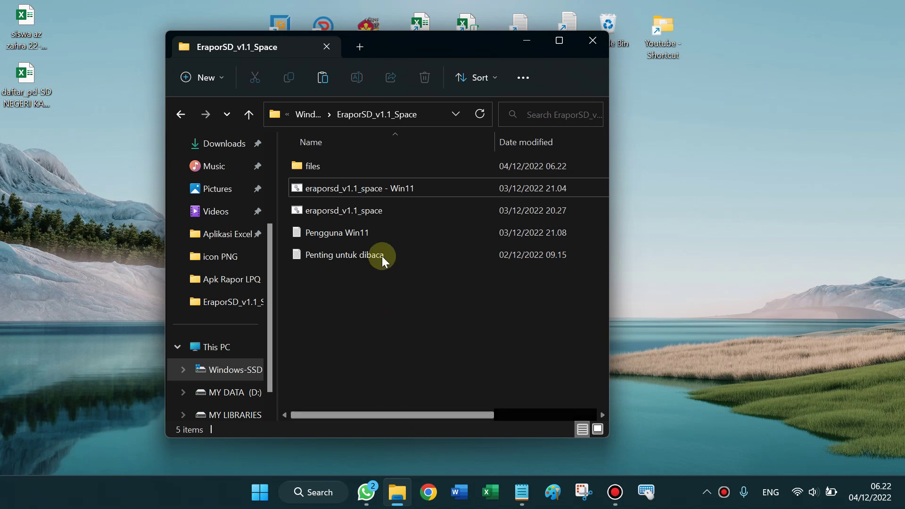
Launch the eRapor SD Versi 2022.1 - INSTALER from the Downloads folder with administrator rights.
scroll(213, 310, "up", 2)
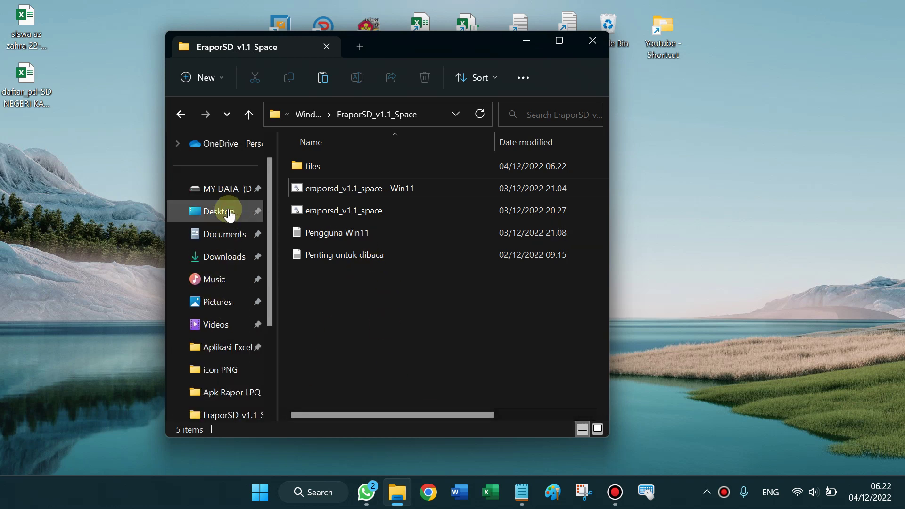
left_click(228, 256)
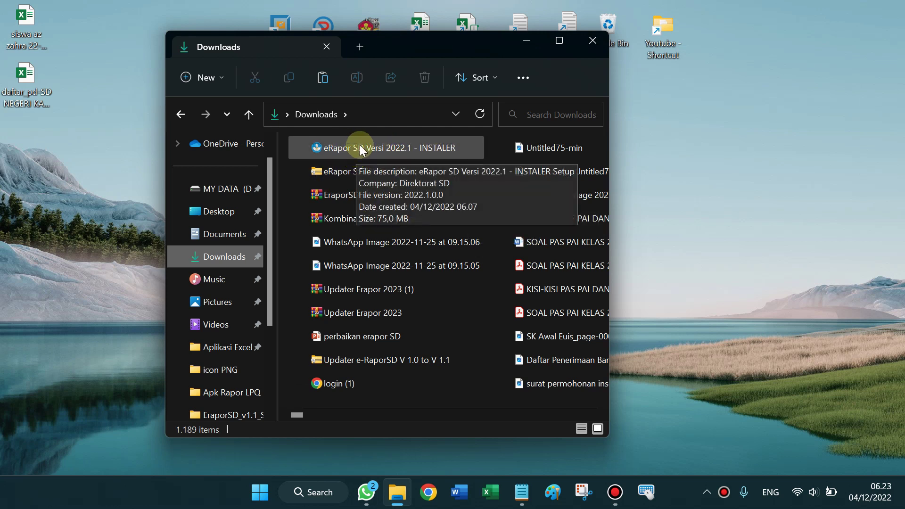
left_click(343, 149)
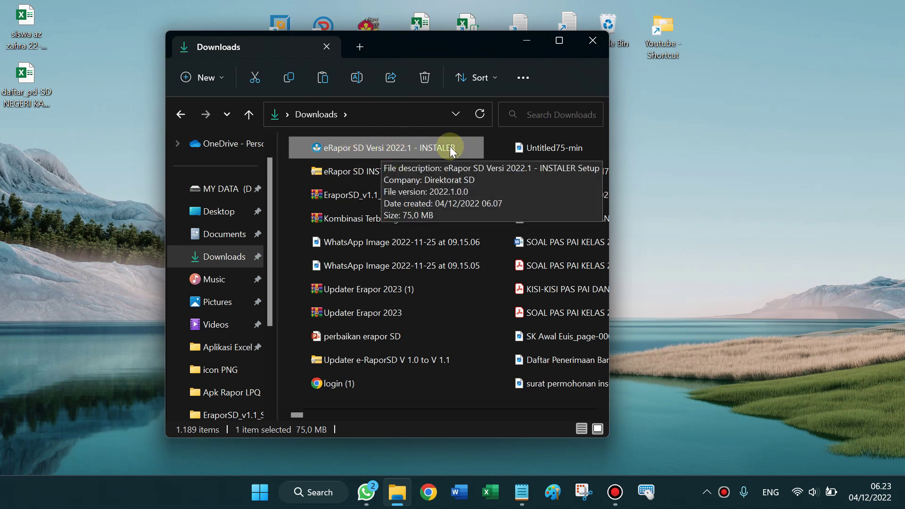
right_click(369, 148)
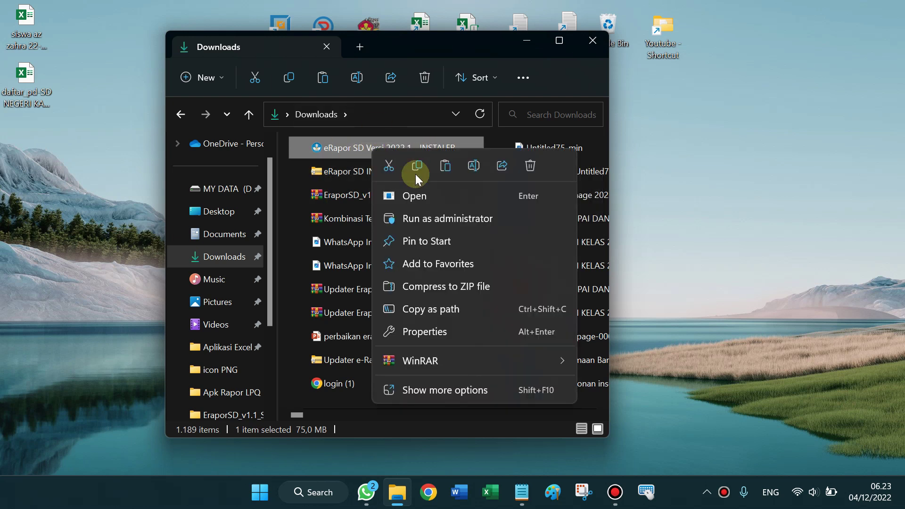
left_click(426, 220)
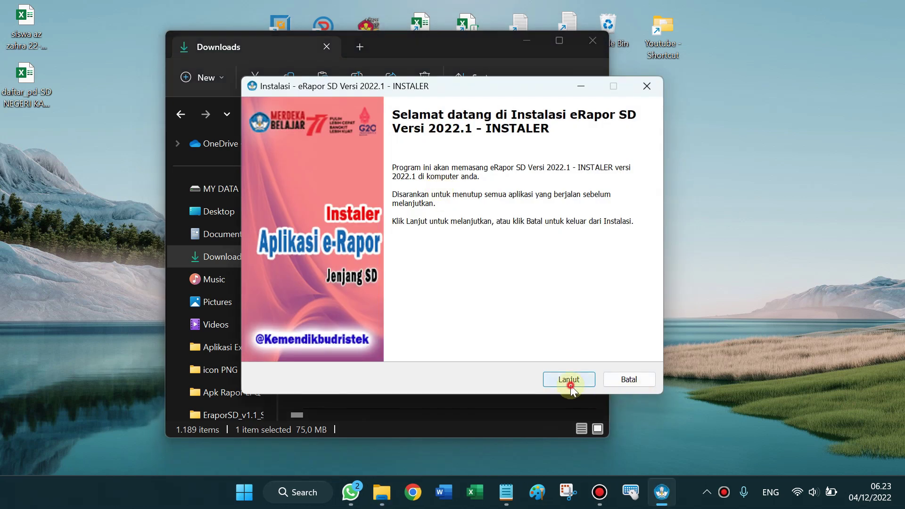
Continue past the installer's welcome page and enter SDN Cijeungjing 1 as the school name.
left_click(571, 385)
left_click(289, 198)
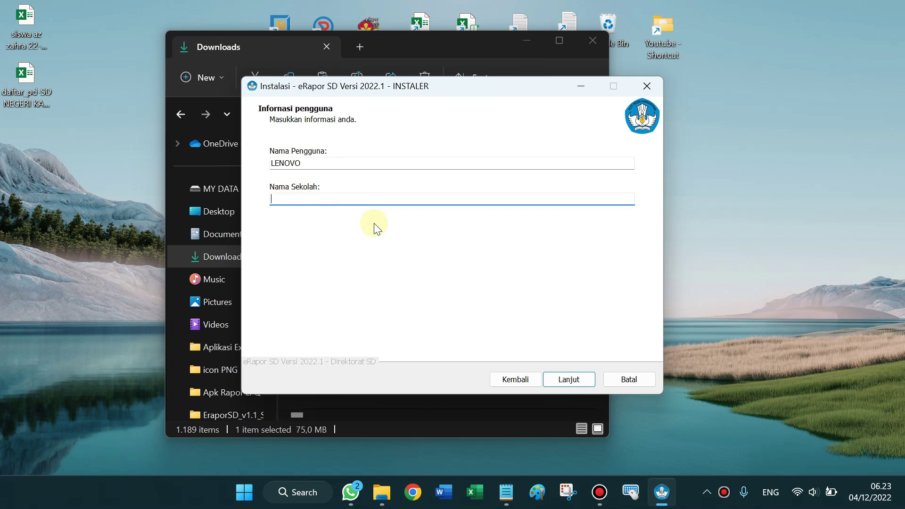
type("SDN Cijeungjing")
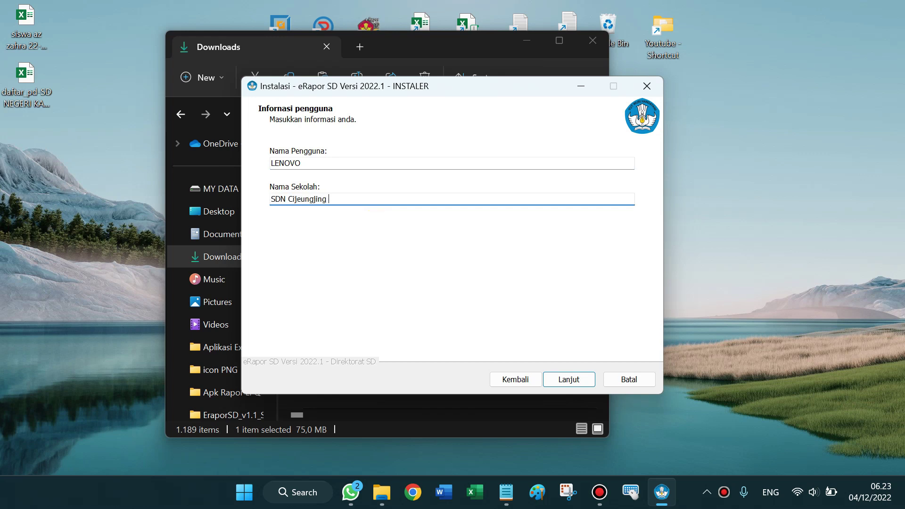
key("Return")
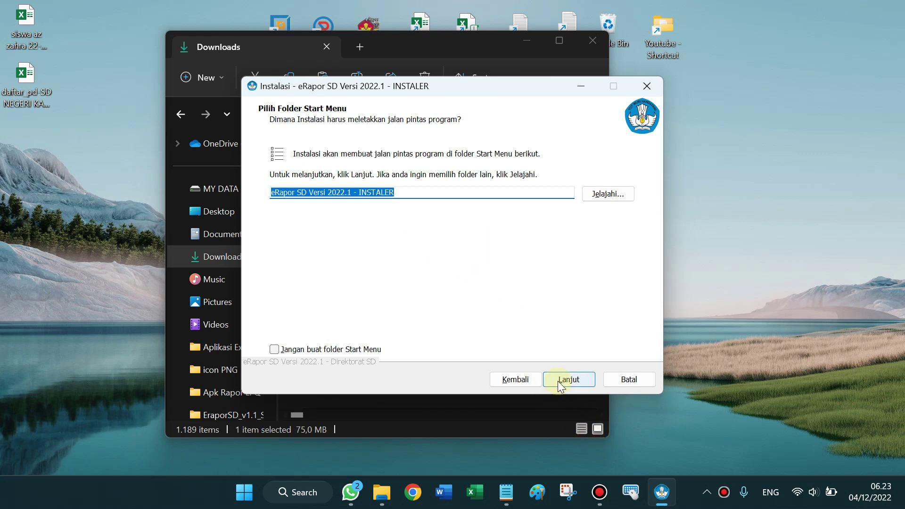
Install eRapor SD with the default Start Menu folder, then finish with the README display off and the application launching.
left_click(567, 381)
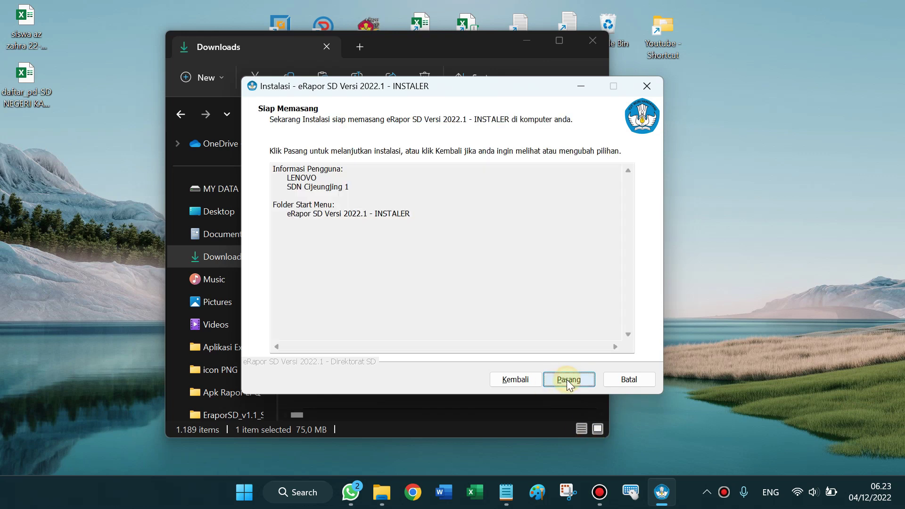
left_click(568, 380)
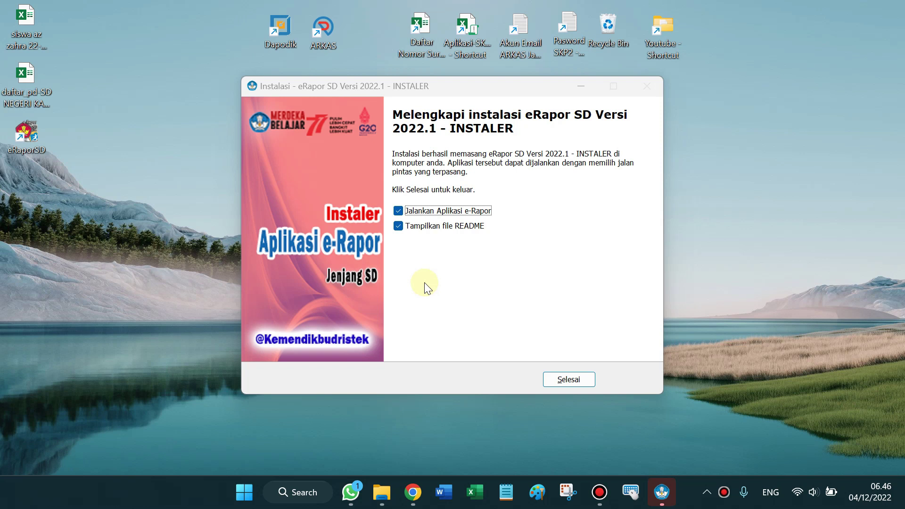
left_click(399, 226)
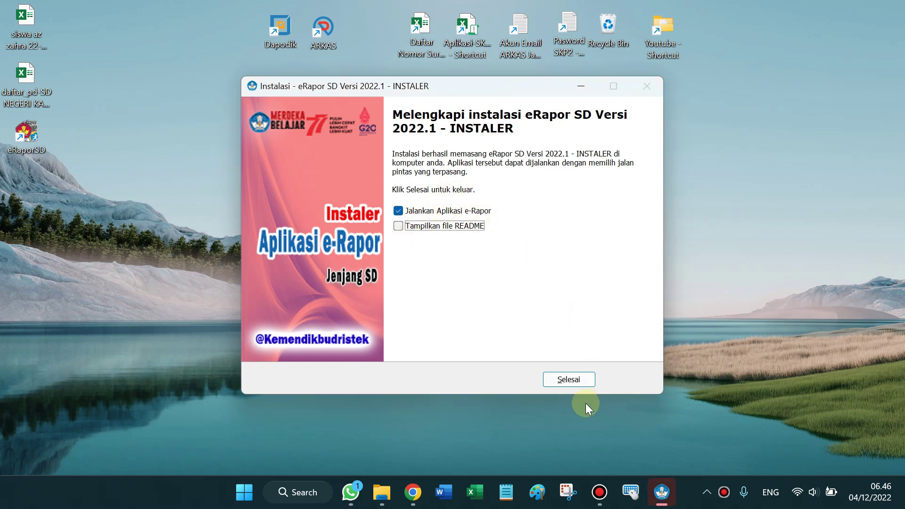
left_click(568, 380)
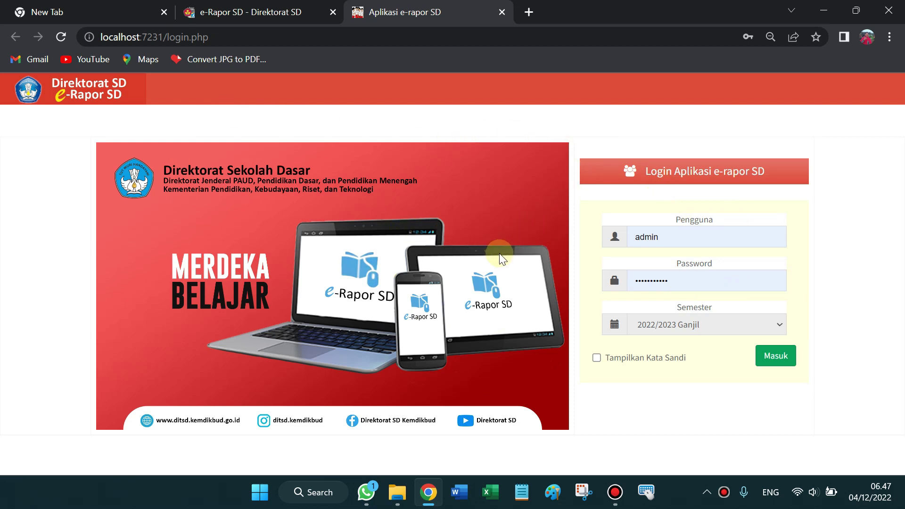
In the existing e-Rapor SD browser tab, change the address to localhost:2050 and load that login page.
left_click(250, 12)
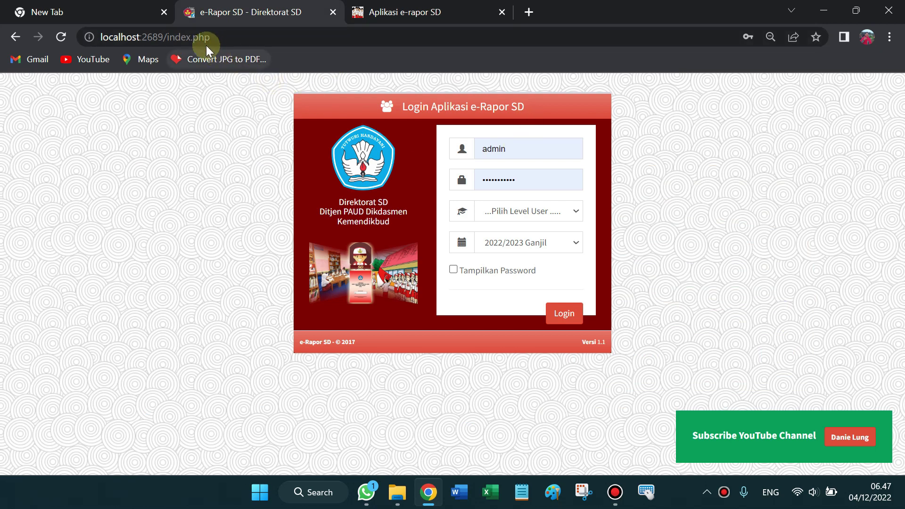
left_click(181, 37)
left_click(152, 37)
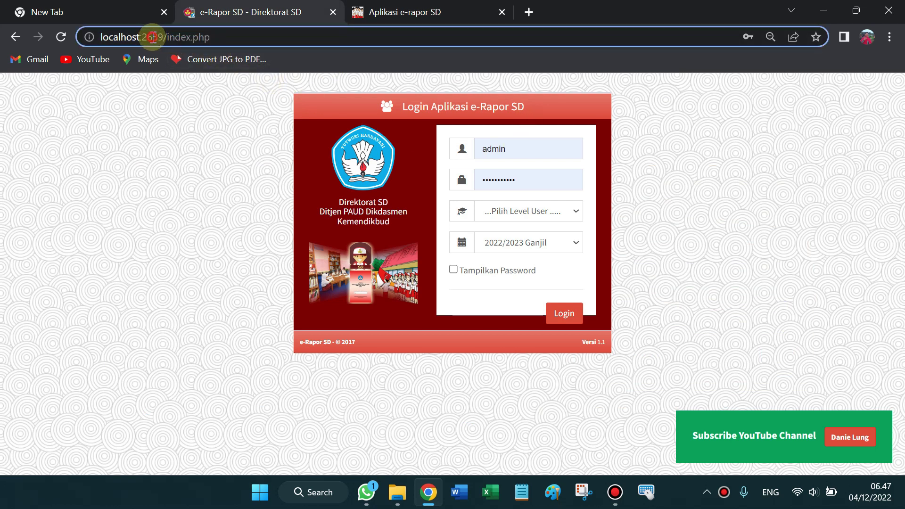
left_click_drag(163, 37, 142, 38)
left_click_drag(233, 36, 142, 37)
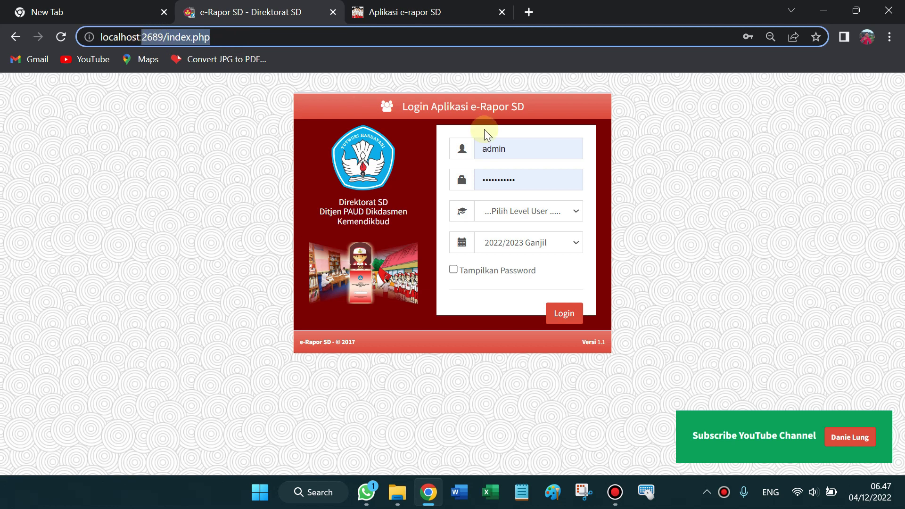
type("20")
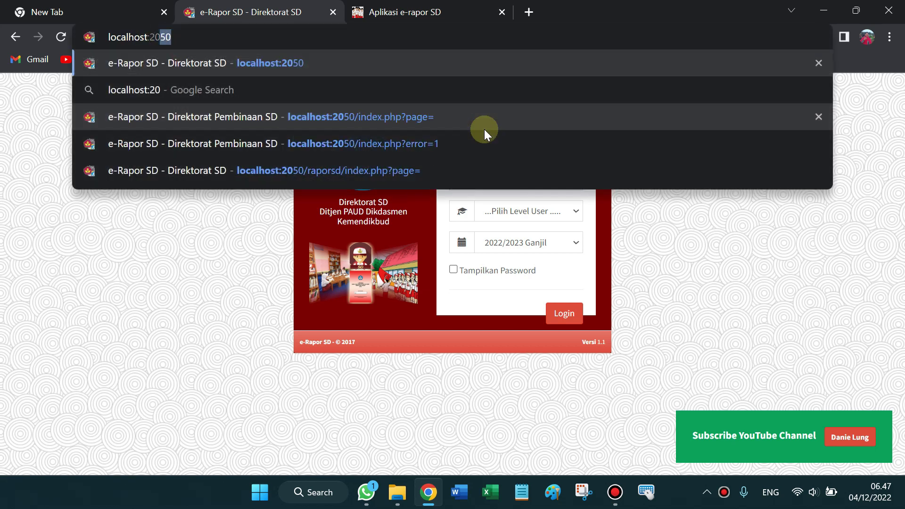
type("50")
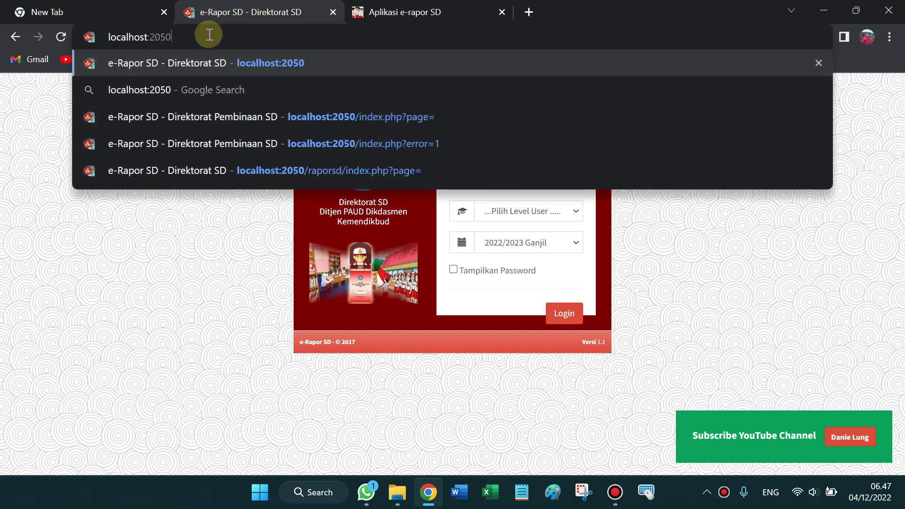
left_click(261, 63)
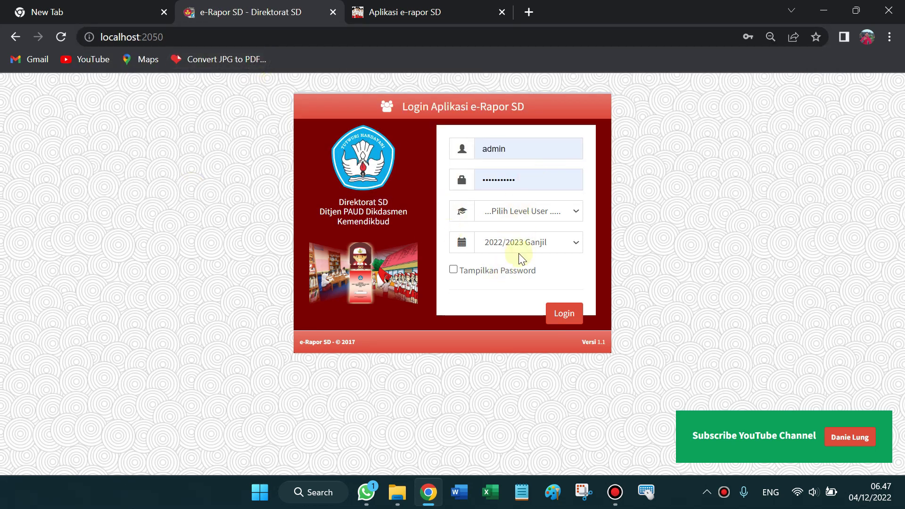
Check the semester options on the old e-Rapor login page and compare them with the new version's login page.
left_click(499, 249)
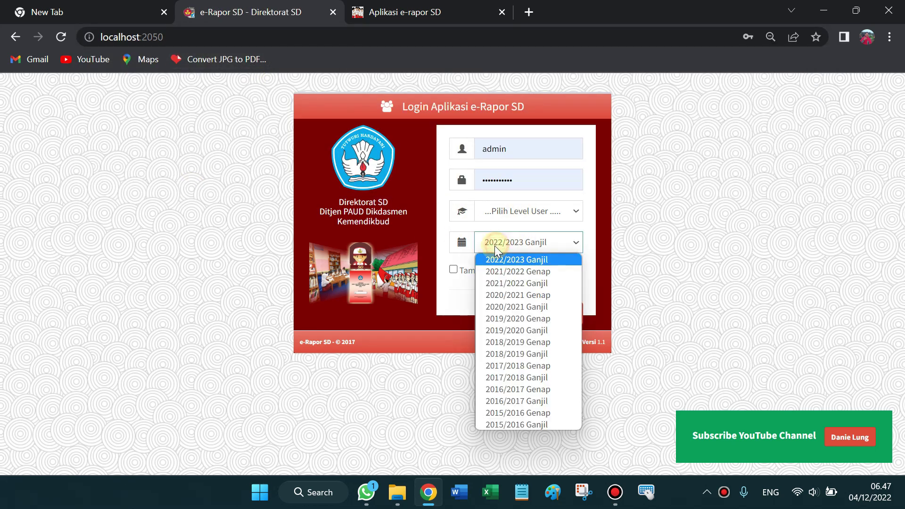
left_click(596, 265)
left_click(381, 11)
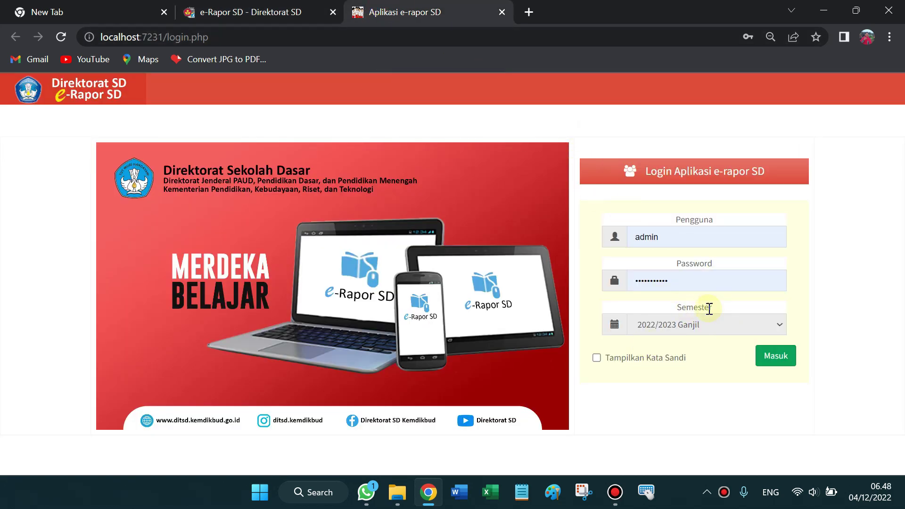
left_click(264, 10)
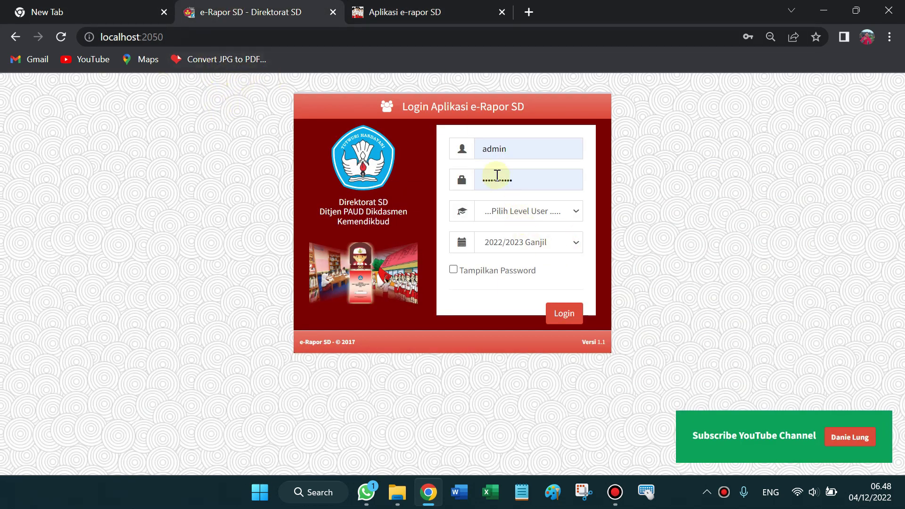
Log in to e-Rapor SD v1.1 with user level Admin for 2022/2023 Ganjil and highlight the school year in the header.
left_click(536, 212)
left_click(525, 250)
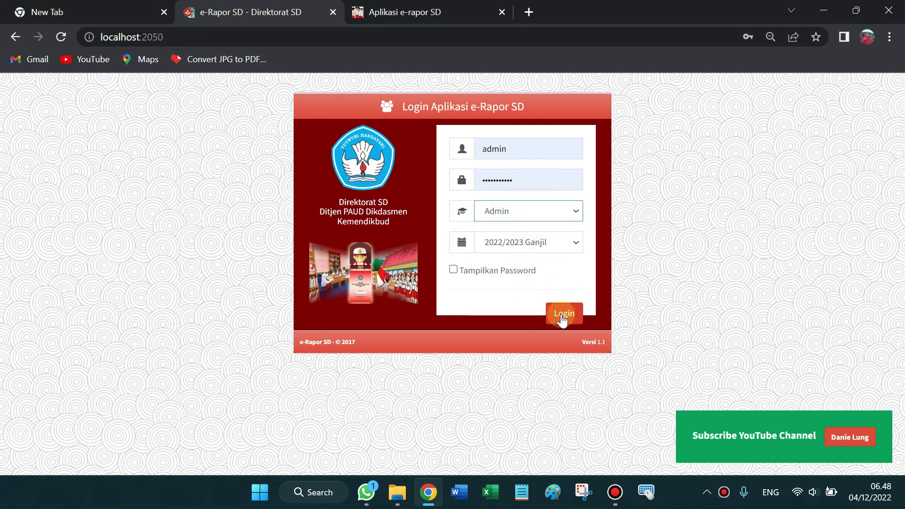
left_click(523, 146)
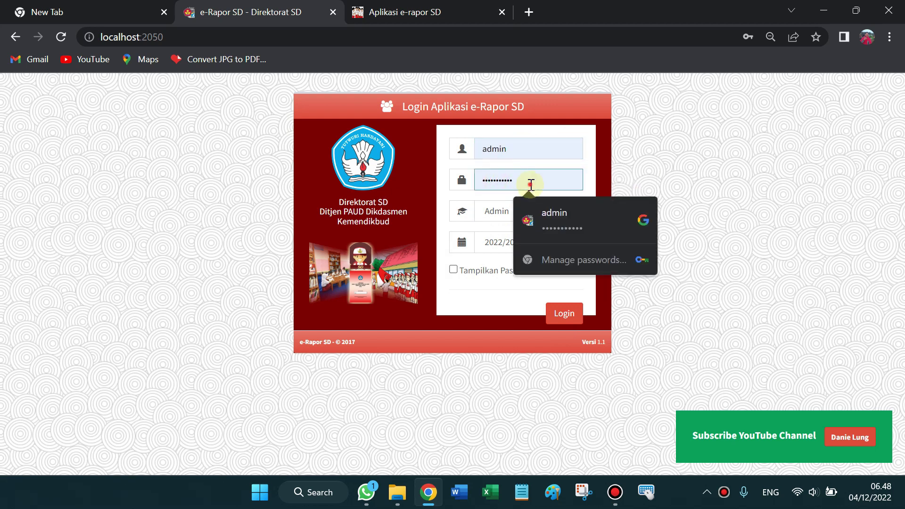
left_click(565, 138)
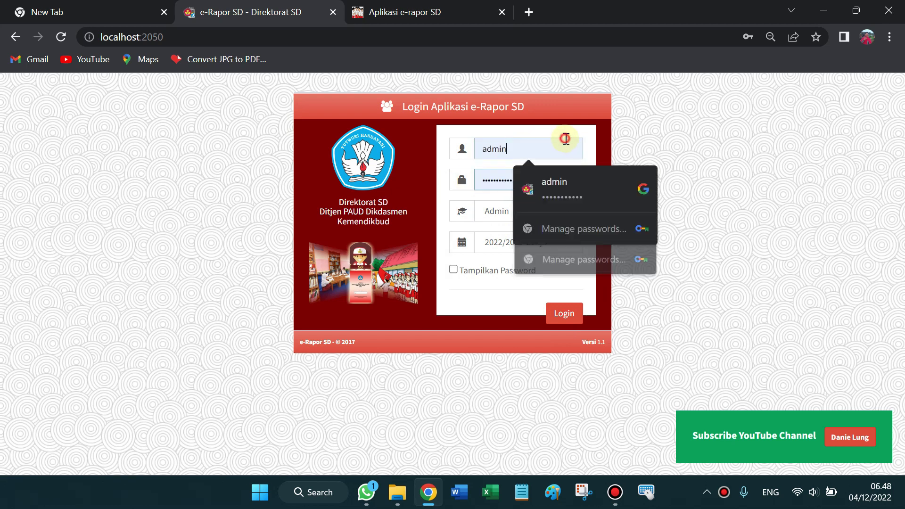
left_click(592, 134)
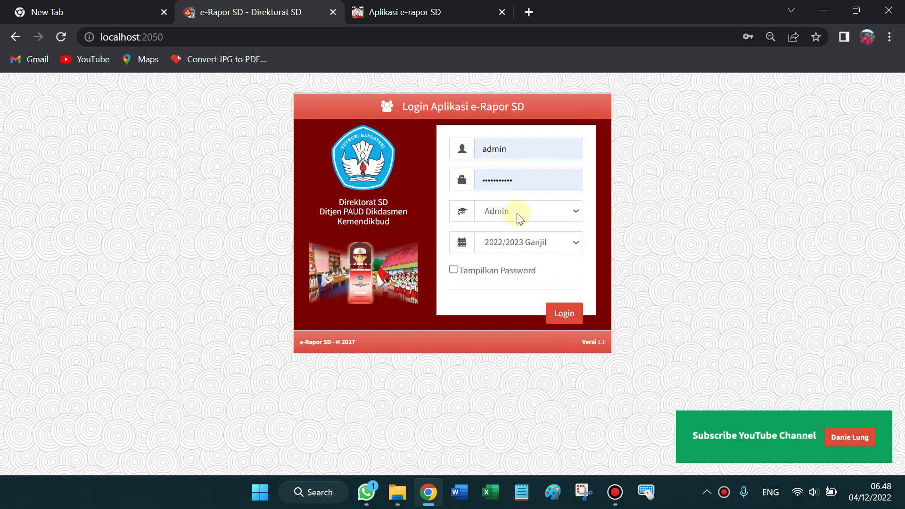
left_click(561, 314)
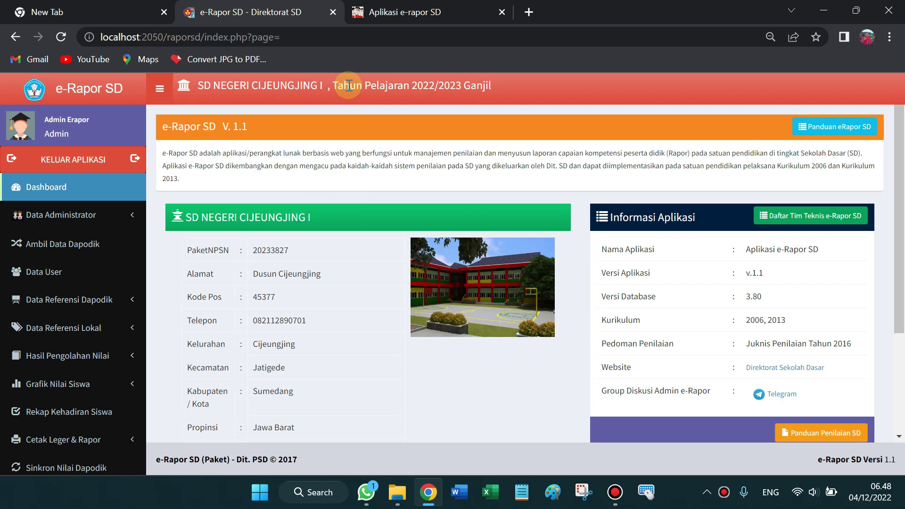
left_click_drag(410, 89, 503, 88)
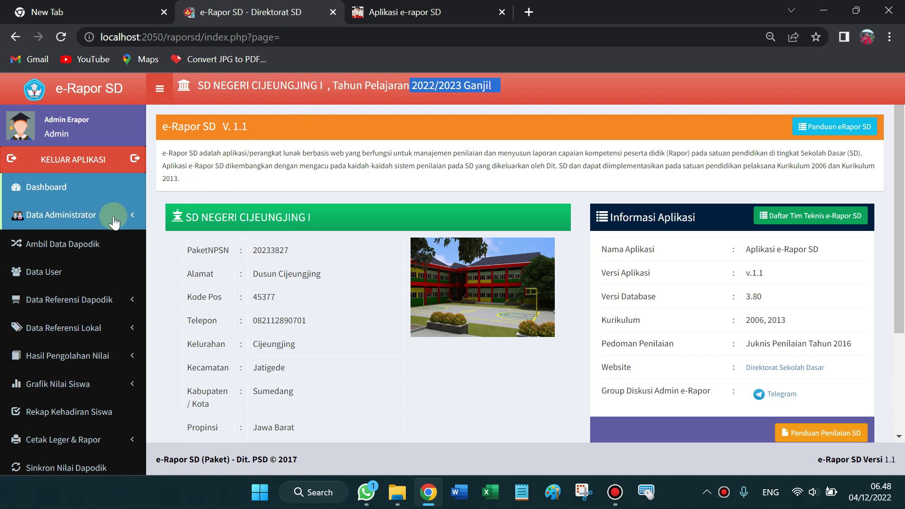
Log in to the new e-Rapor SD 2022.1 as admin for semester 2022/2023 Ganjil and dismiss the application information dialog.
left_click(404, 10)
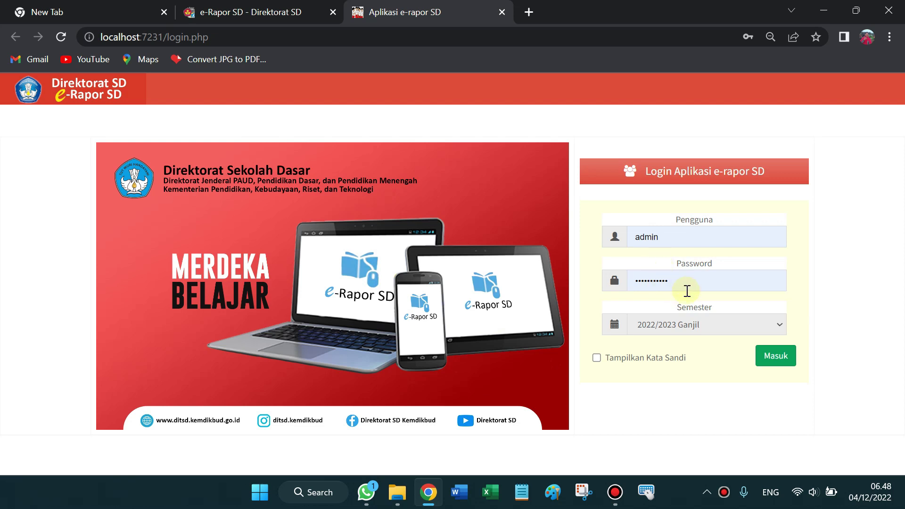
left_click(694, 332)
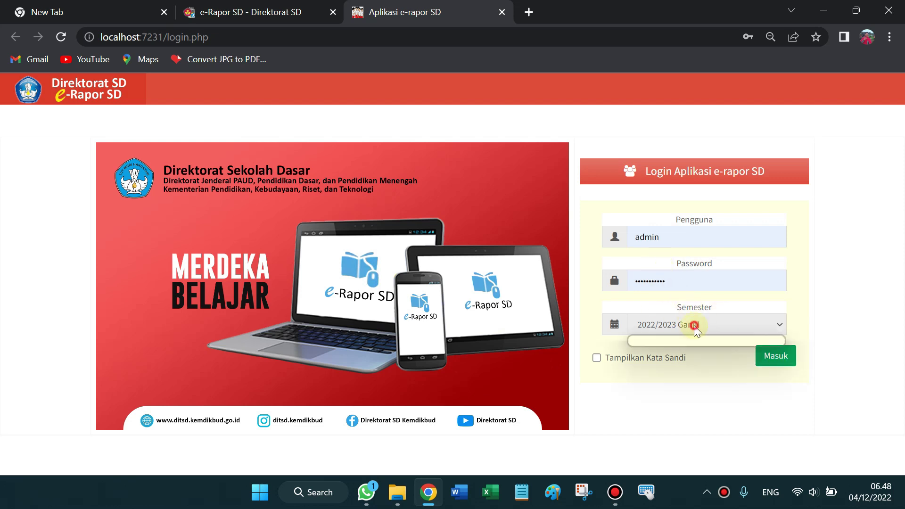
left_click(672, 343)
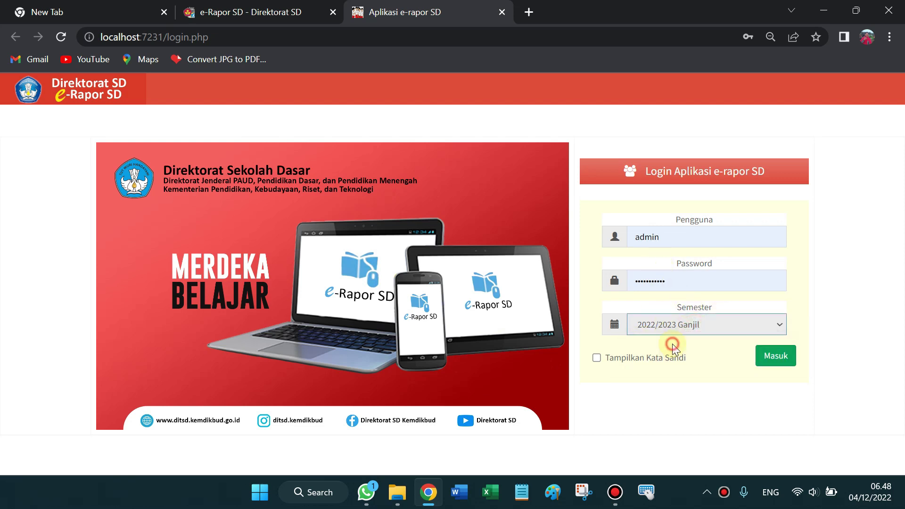
left_click(778, 358)
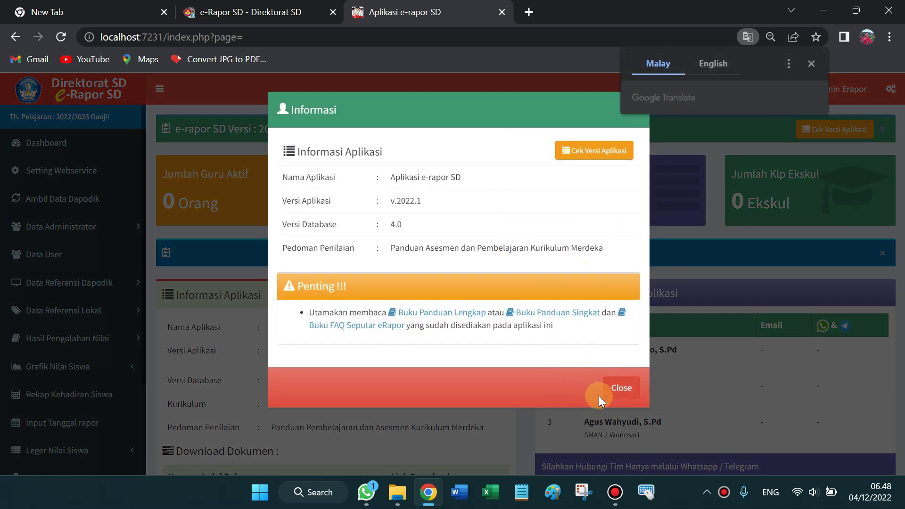
left_click(618, 388)
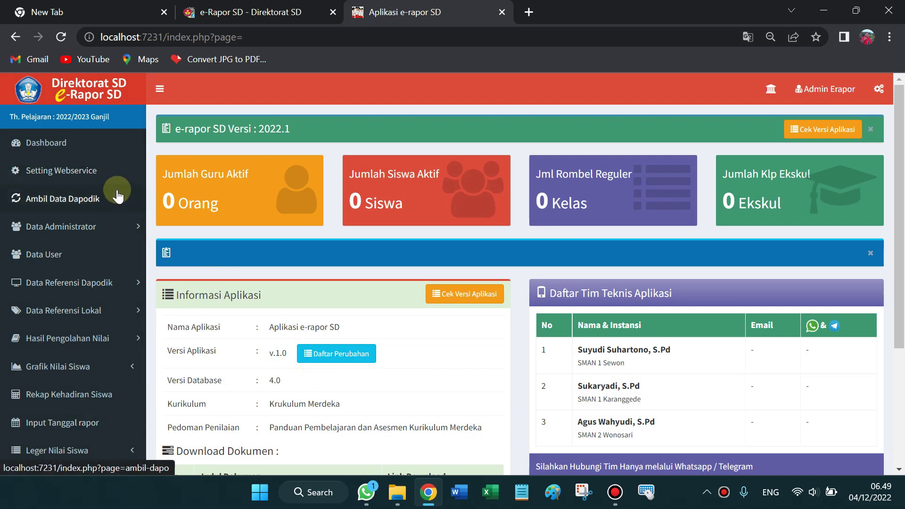
Open a blank form for adding a Dapodik web service connection in e-Rapor SD 2022.1.
left_click(87, 175)
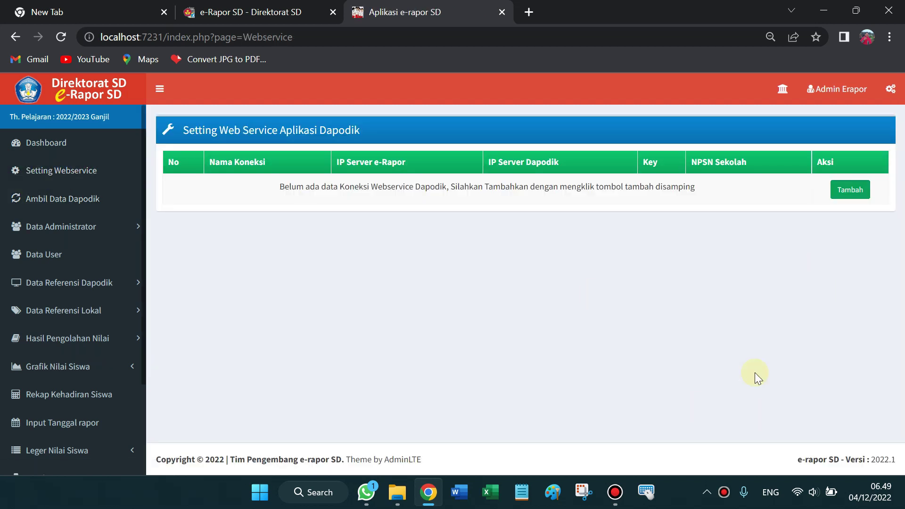
left_click(849, 190)
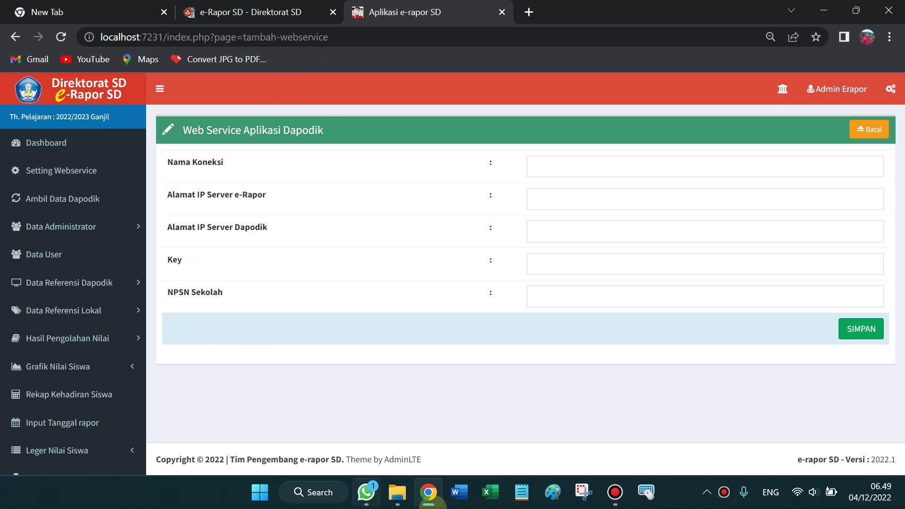
Close the empty browser tab, launch Dapodik from the desktop, and sign in for 2022/2023 Ganjil with the Operator Sekolah role.
left_click(116, 12)
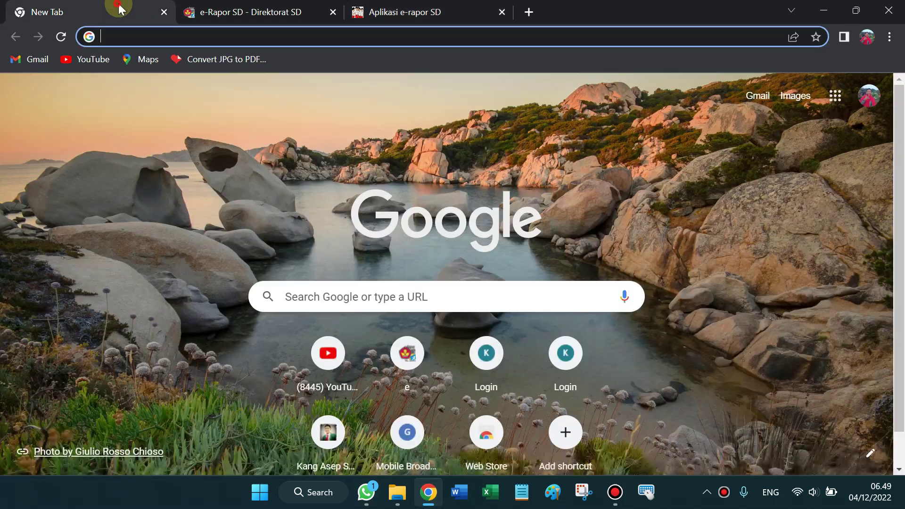
left_click(164, 12)
left_click(824, 10)
right_click(351, 137)
left_click(399, 229)
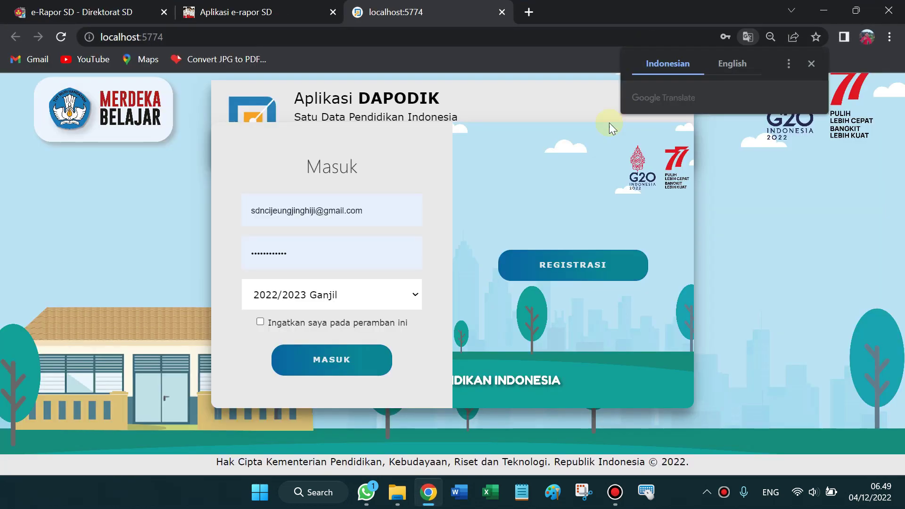
left_click(313, 363)
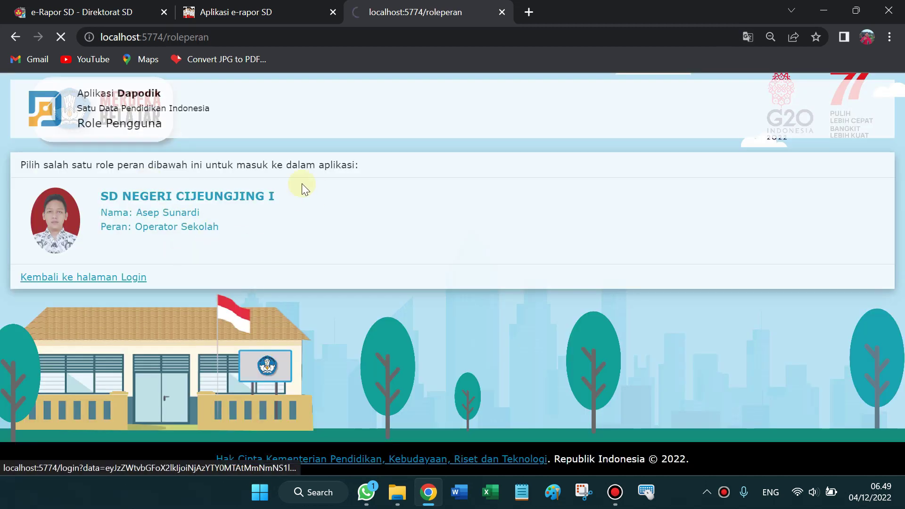
left_click(244, 236)
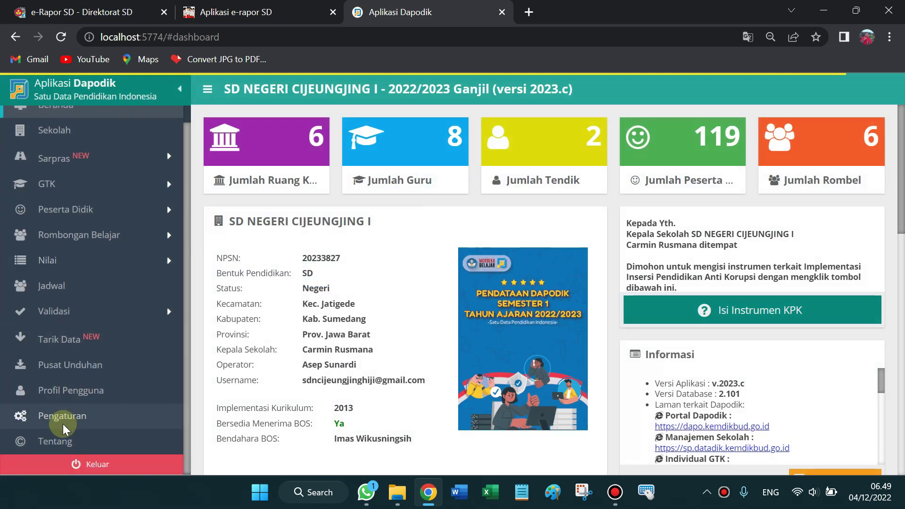
Open the local web service manager from the Dapodik application settings (Pengaturan).
scroll(63, 427, "up", 2)
left_click(59, 398)
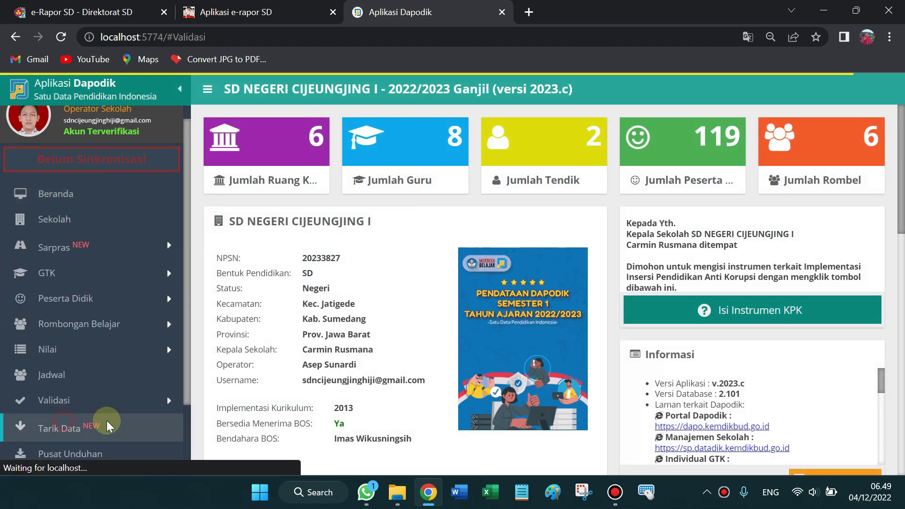
left_click(556, 336)
scroll(44, 293, "down", 3)
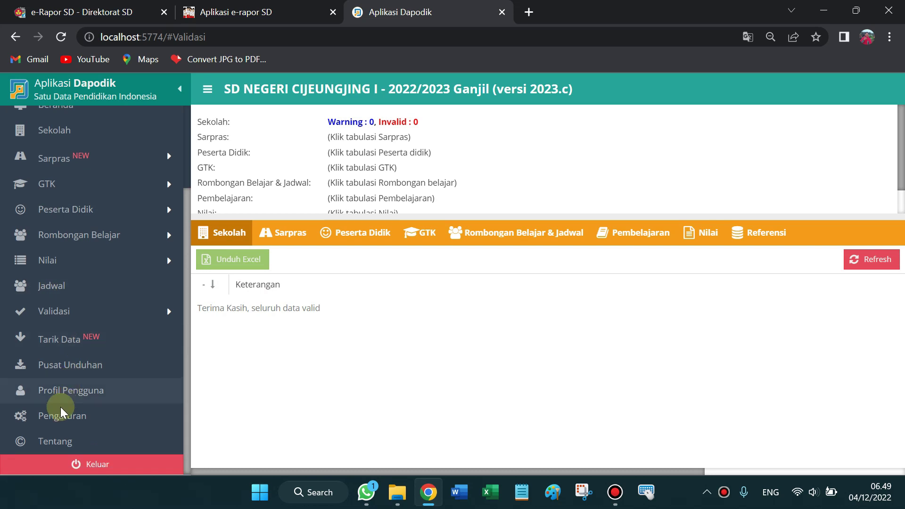
left_click(56, 415)
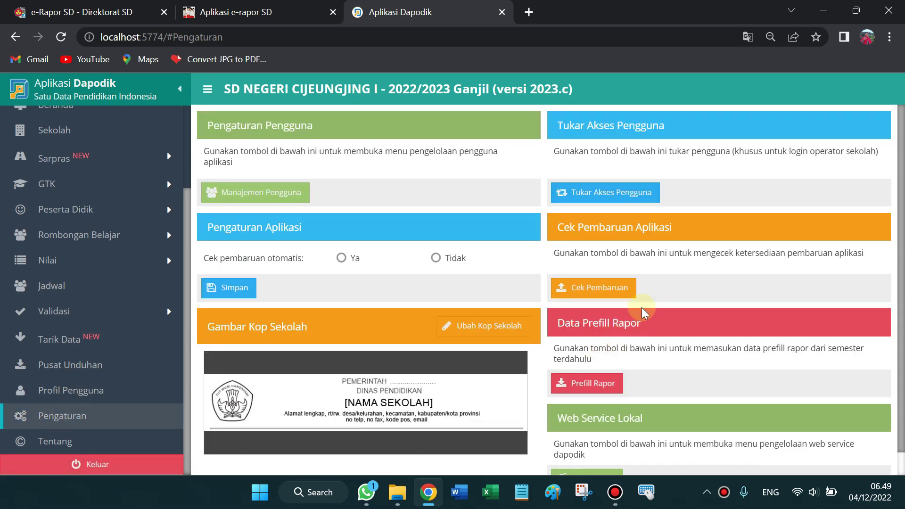
scroll(642, 307, "down", 1)
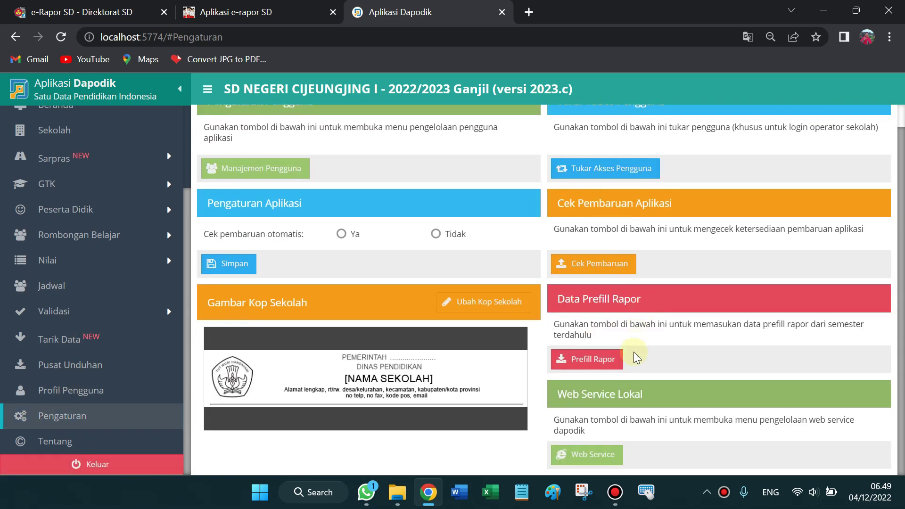
left_click(592, 456)
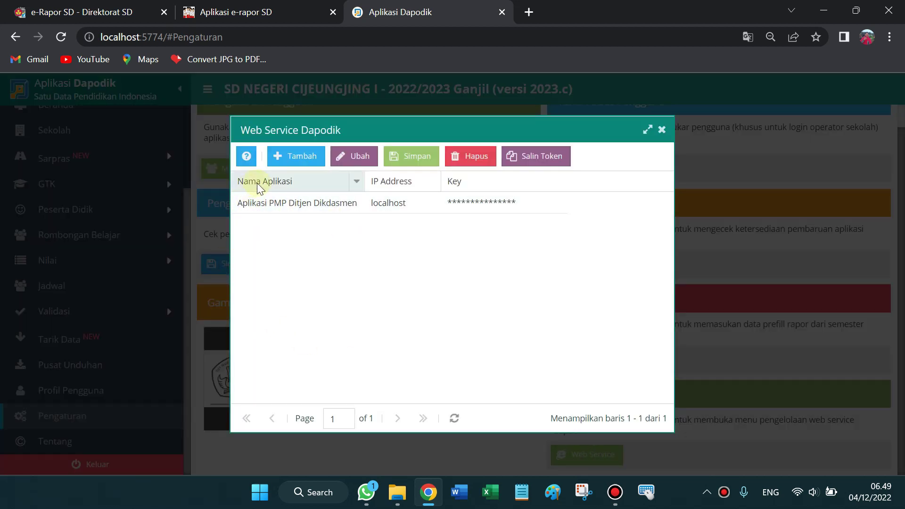
Add a Dapodik web service entry with the application name "Aplikasi E Rapor SD Kurikulum Merdeka".
left_click(301, 162)
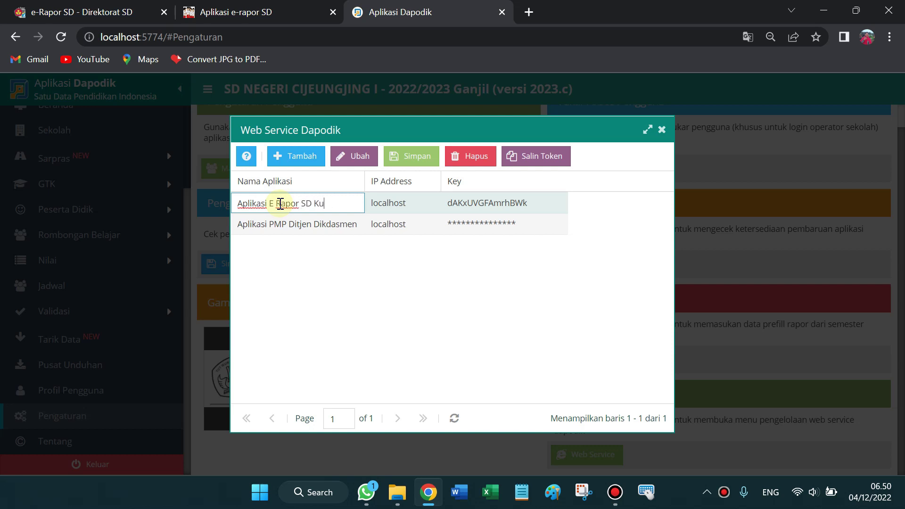
type("Me")
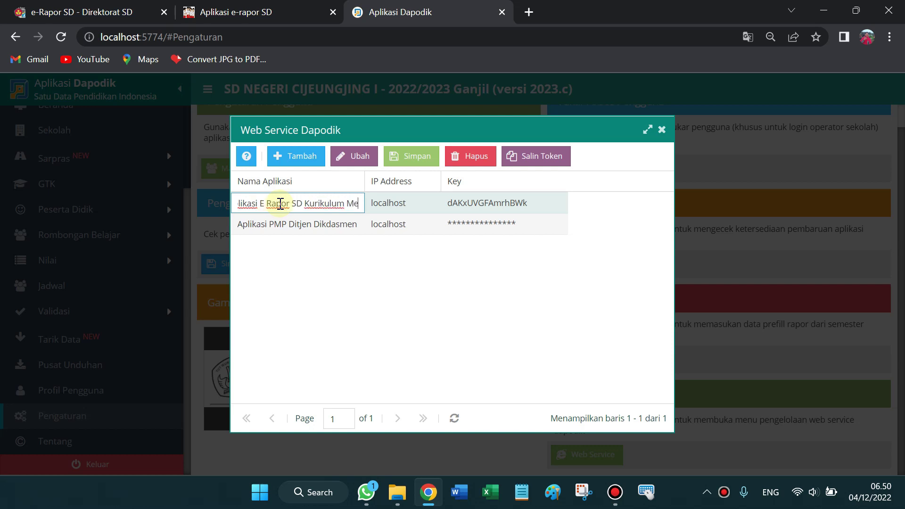
type("rdeka")
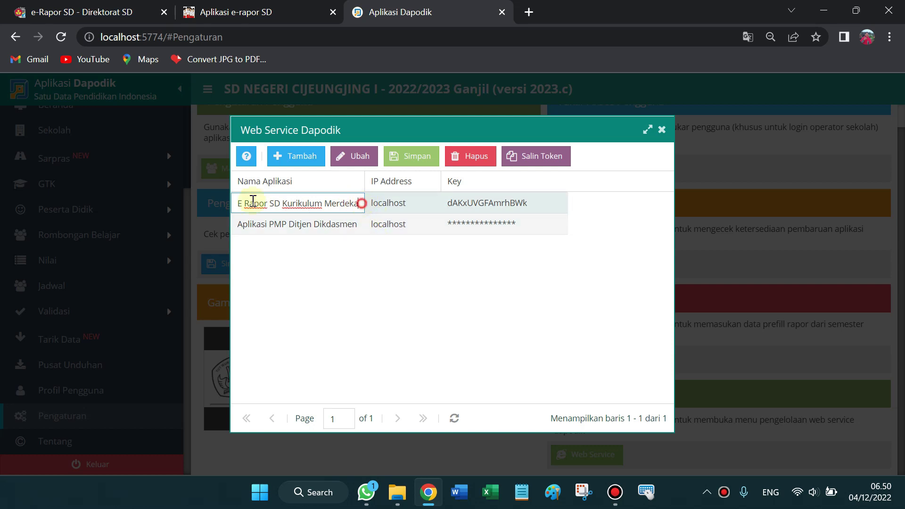
Copy the new entry's application name from Dapodik into Nama Koneksi on the e-Rapor SD web service form.
key("ctrl+a")
key("ctrl+c")
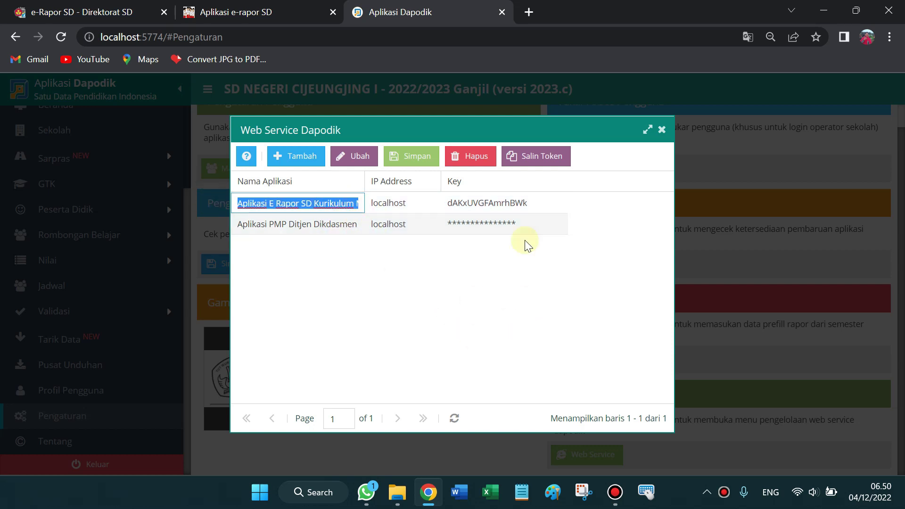
left_click(267, 12)
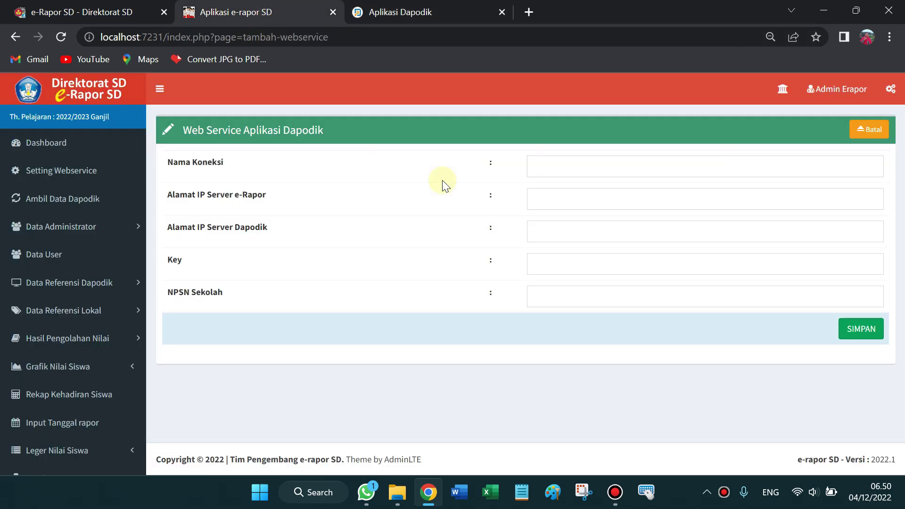
left_click(583, 168)
key("ctrl+v")
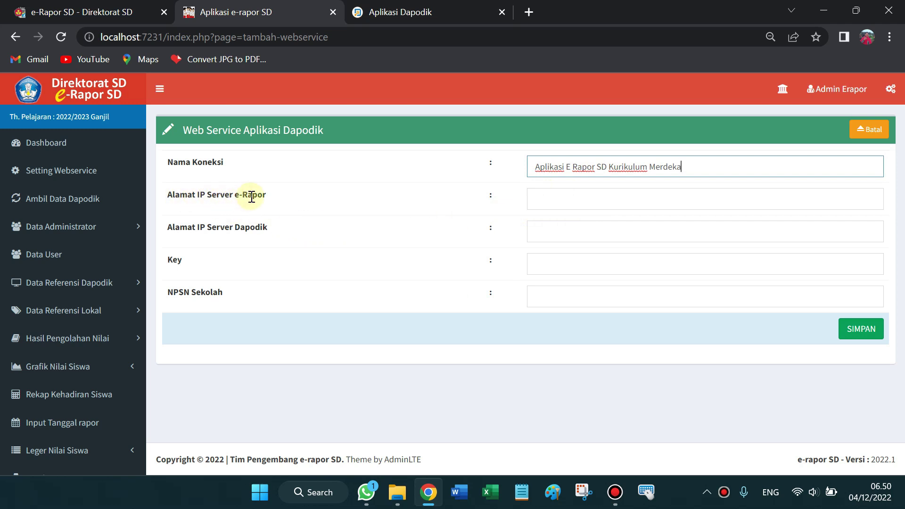
Copy the IP address localhost from the Dapodik entry and fill in both the e-Rapor and Dapodik server addresses in e-Rapor SD.
mouse_move(415, 6)
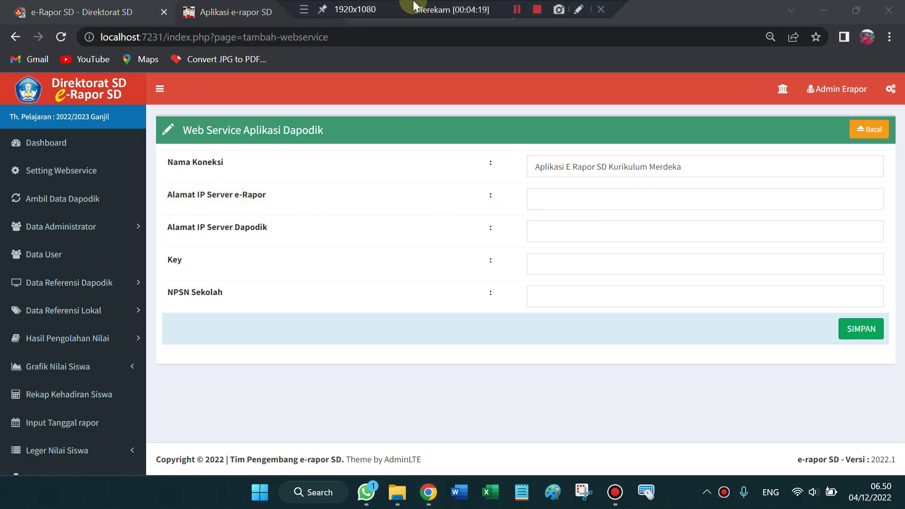
left_click(355, 10)
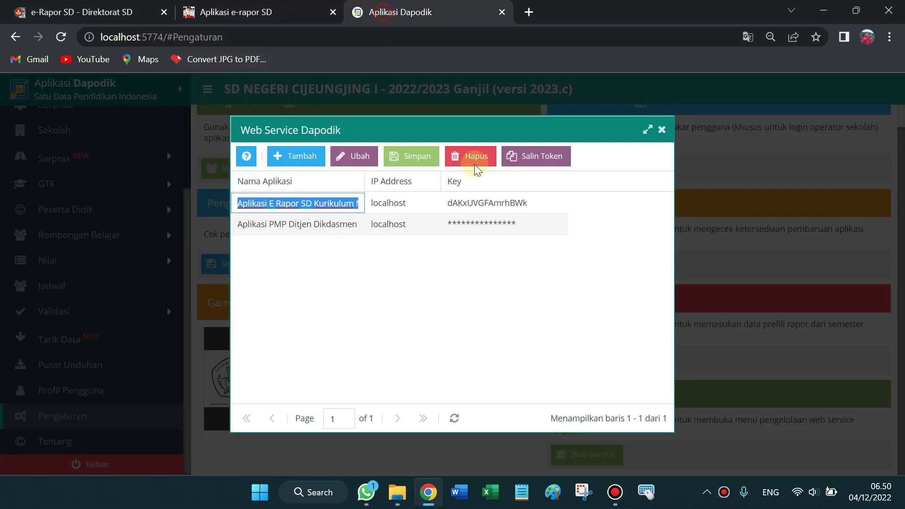
double_click(401, 204)
double_click(394, 203)
key("ctrl+c")
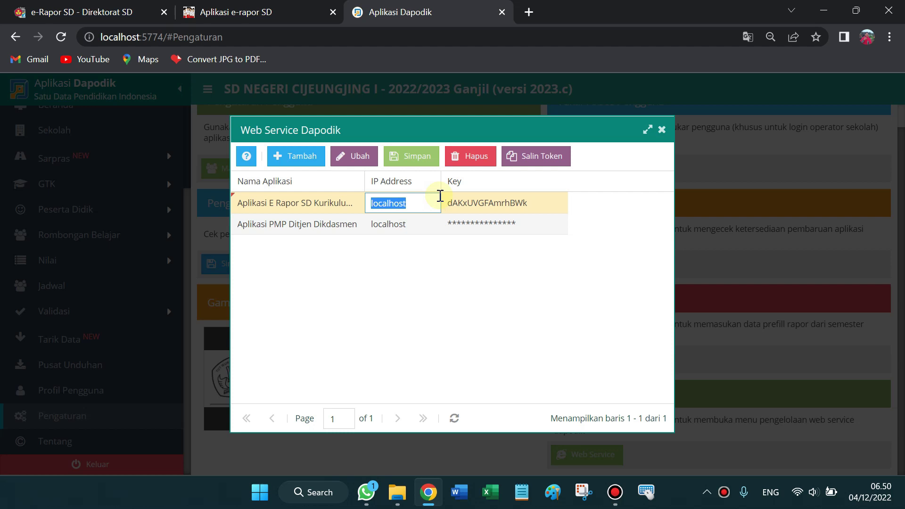
left_click(255, 21)
left_click(577, 197)
key("ctrl+v")
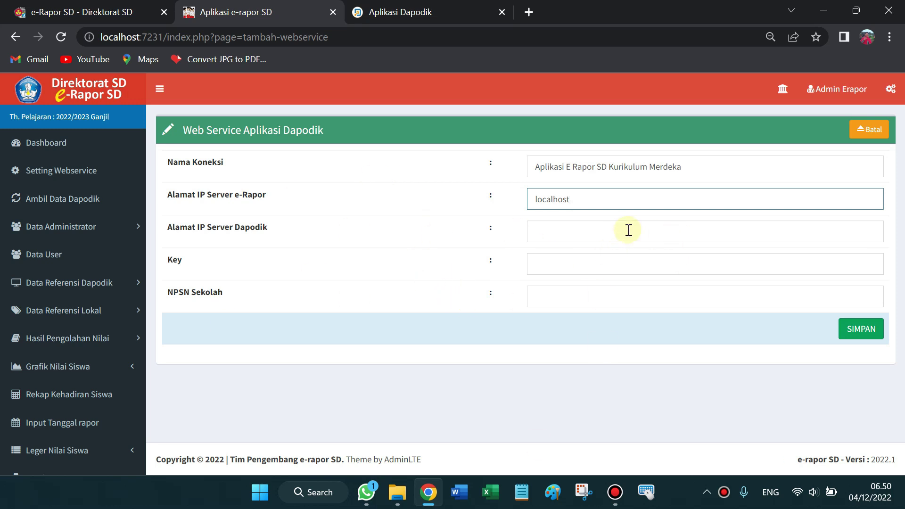
left_click(593, 235)
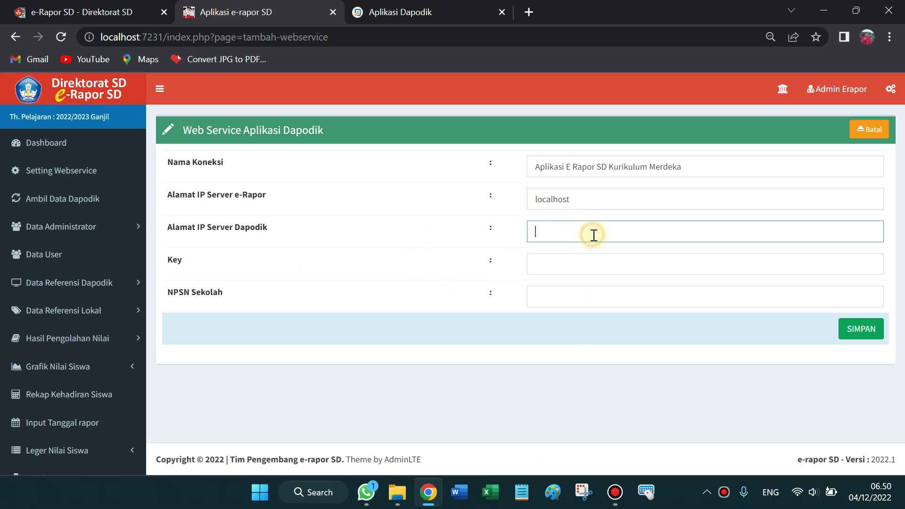
Copy the web service token of the new Dapodik entry and paste it as the Key in the e-Rapor SD form.
left_click(568, 259)
left_click(398, 14)
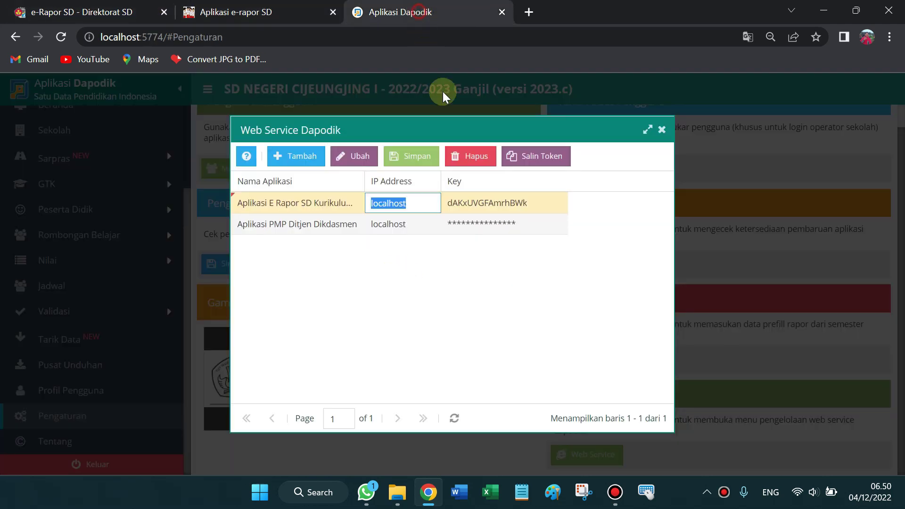
left_click(449, 203)
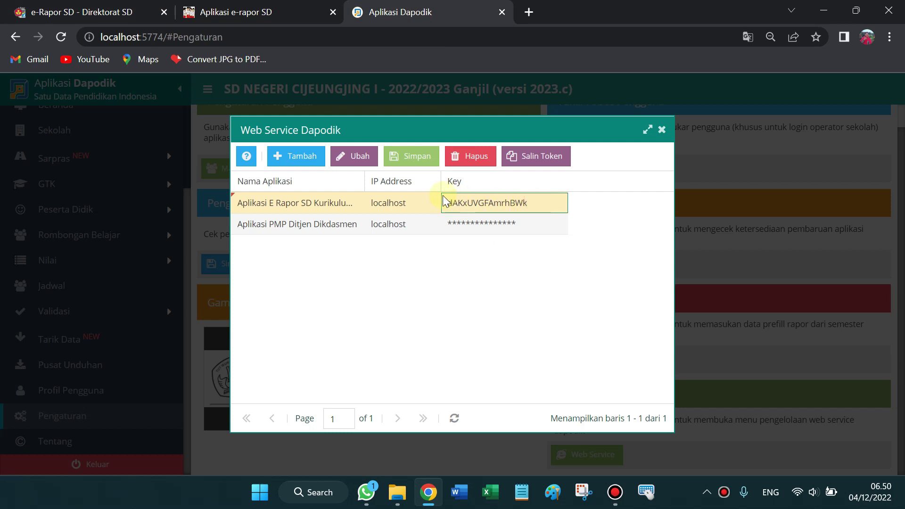
left_click(537, 161)
left_click_drag(502, 285, 406, 289)
key("ctrl+c")
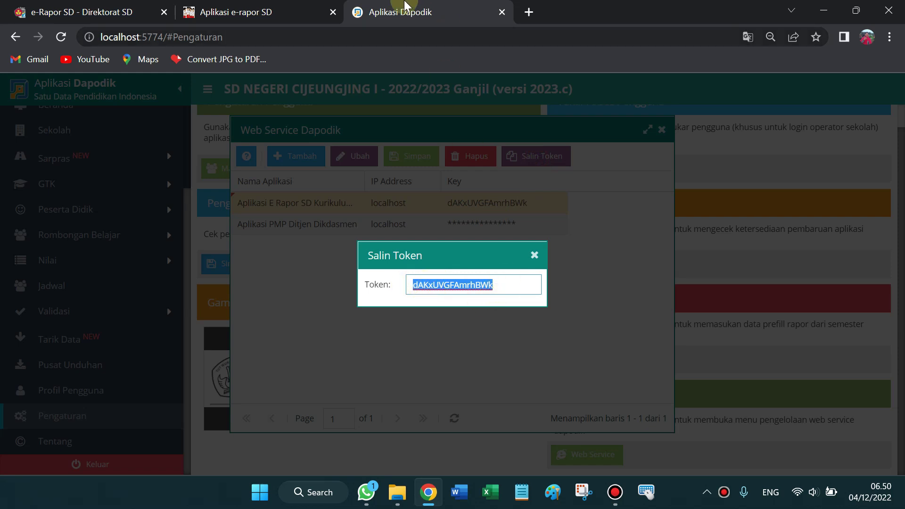
left_click(264, 11)
key("ctrl+v")
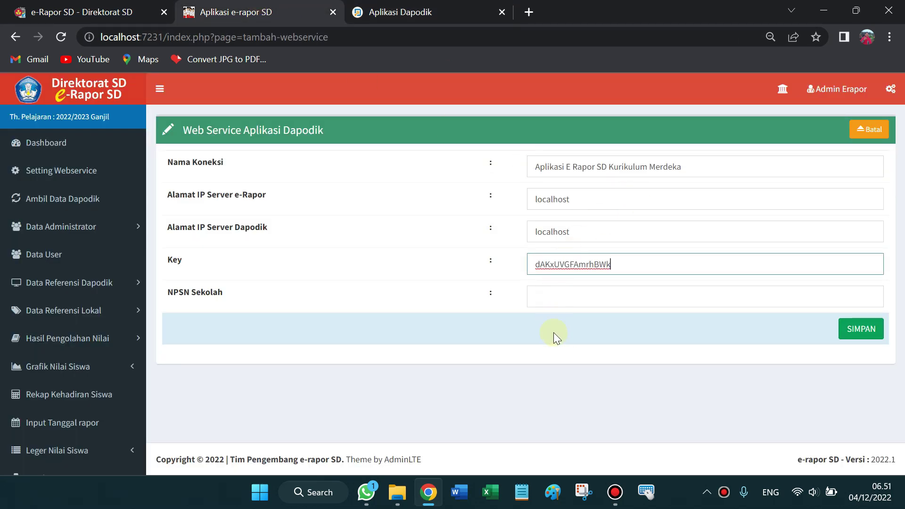
Enter the school's NPSN, save the Dapodik web service connection, and dismiss the confirmation.
left_click(577, 295)
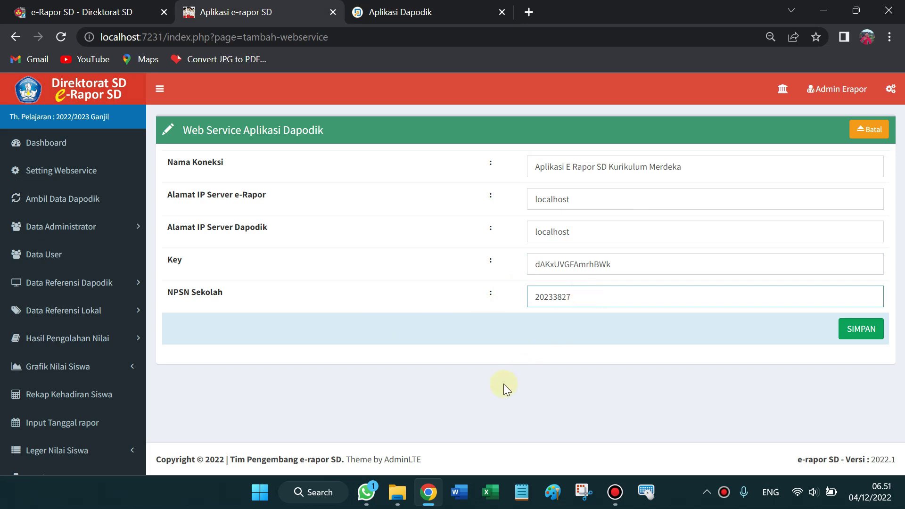
left_click(848, 328)
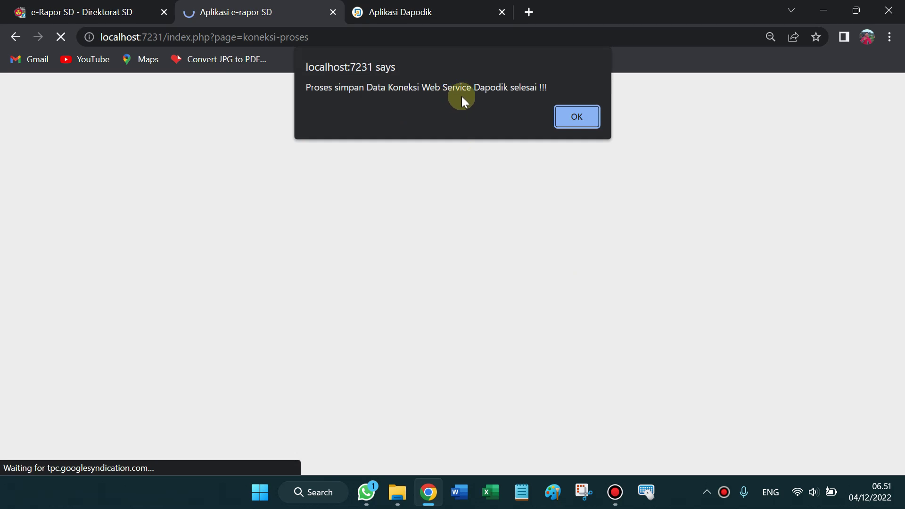
left_click(578, 116)
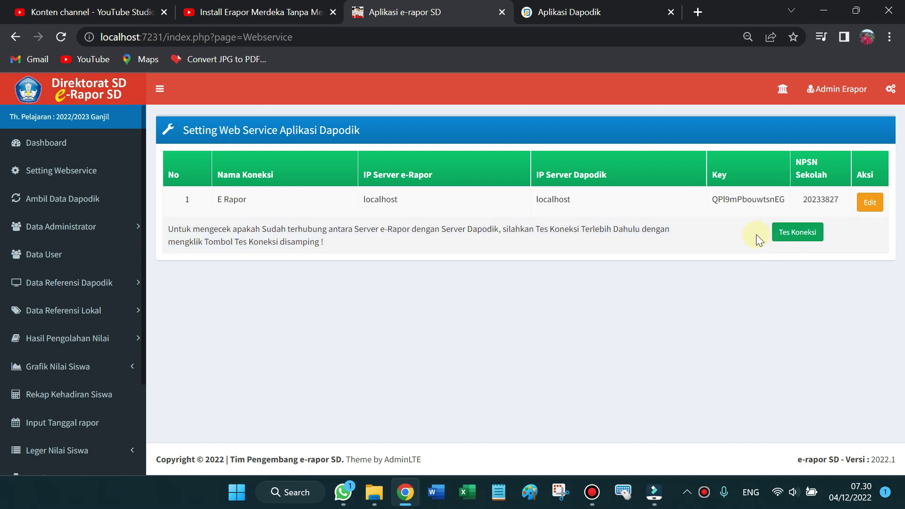
Test the web service connection to local Dapodik and open the Ambil Data Dapodik page.
left_click(799, 236)
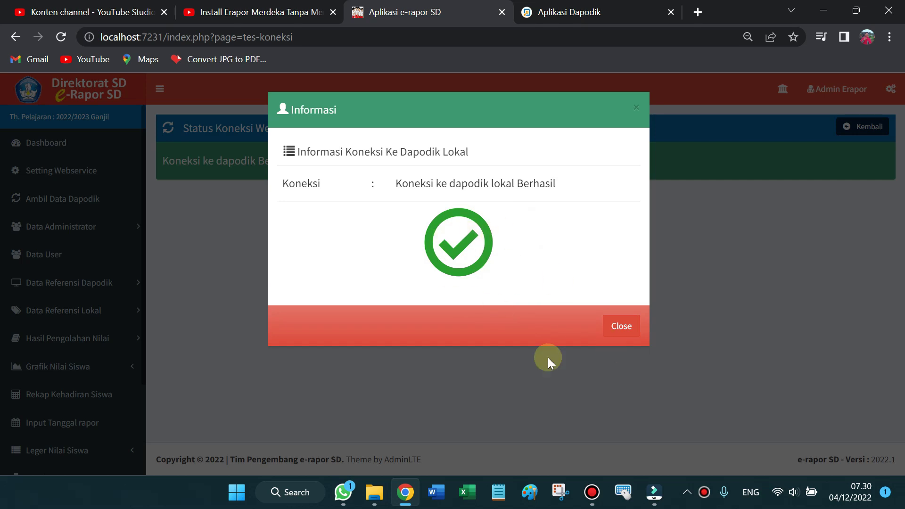
left_click(620, 325)
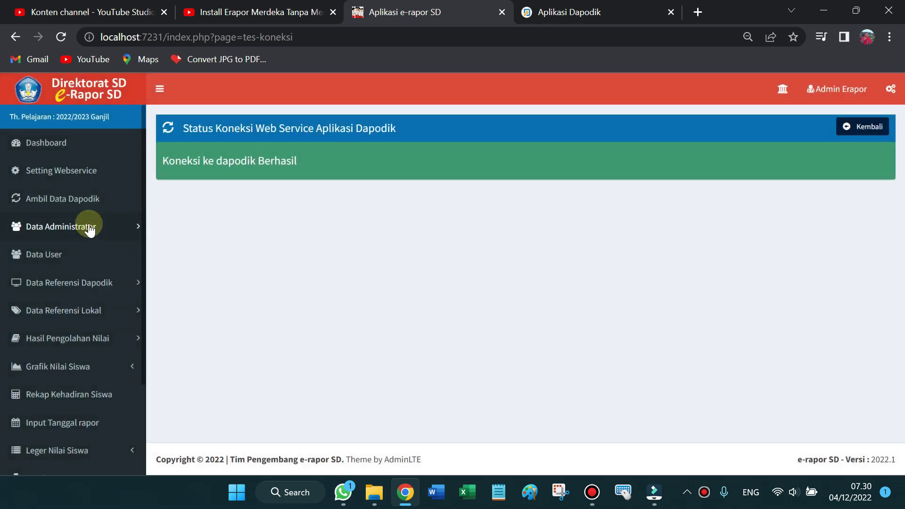
left_click(77, 207)
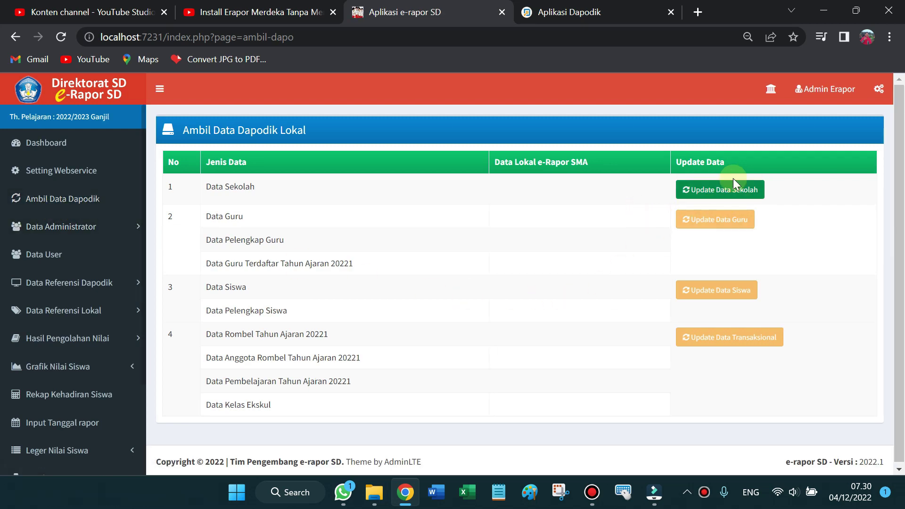
Update the school data and the teacher data from local Dapodik, accepting each result message.
left_click(718, 194)
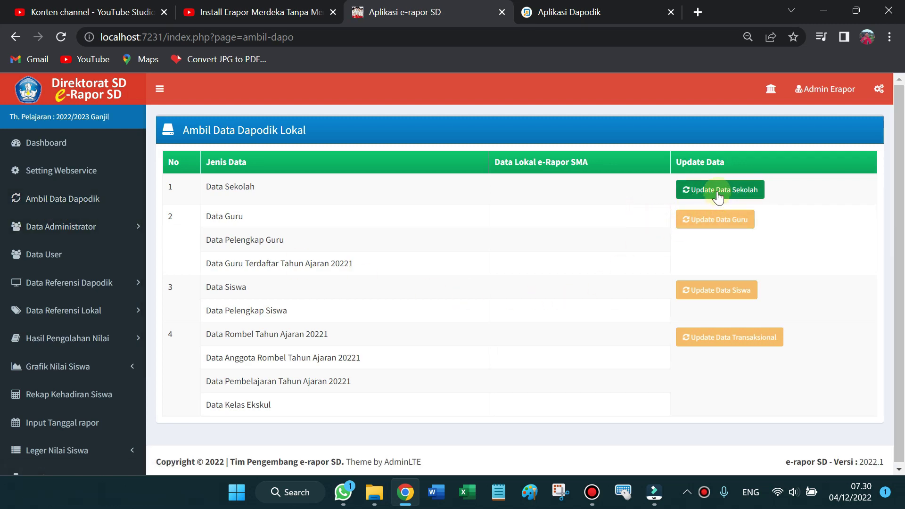
left_click(725, 190)
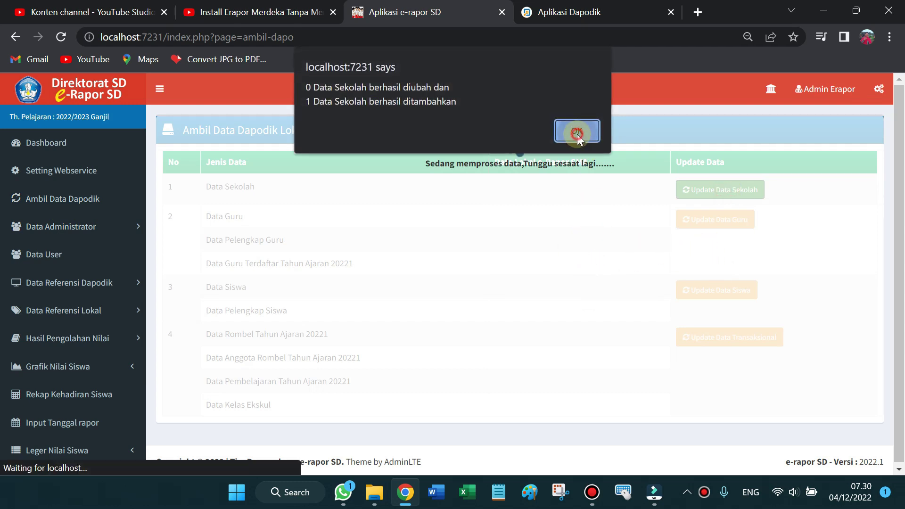
left_click(577, 133)
left_click(724, 222)
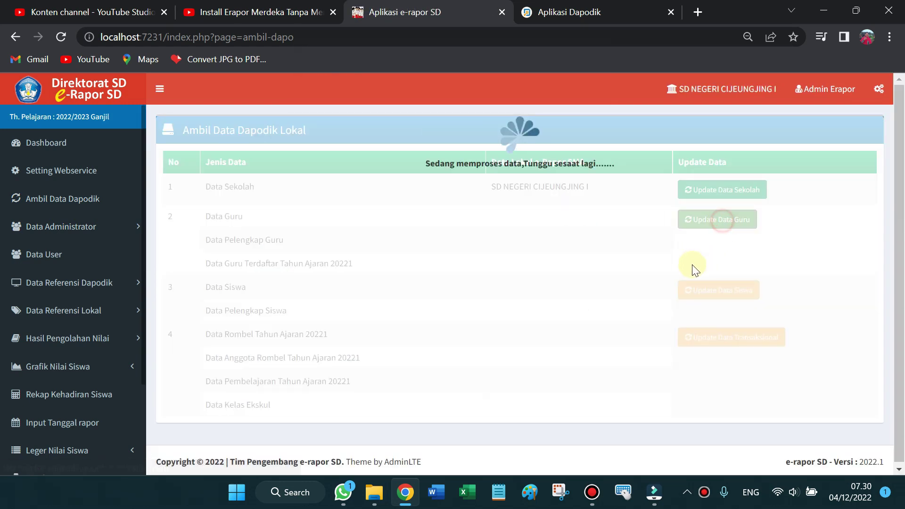
left_click(577, 178)
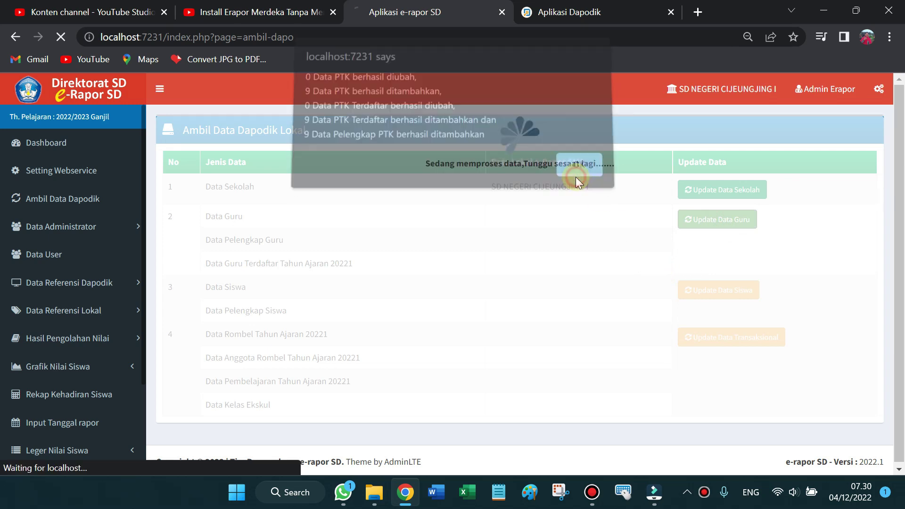
Update the student data and the transactional data from local Dapodik, accepting each result message.
left_click(728, 292)
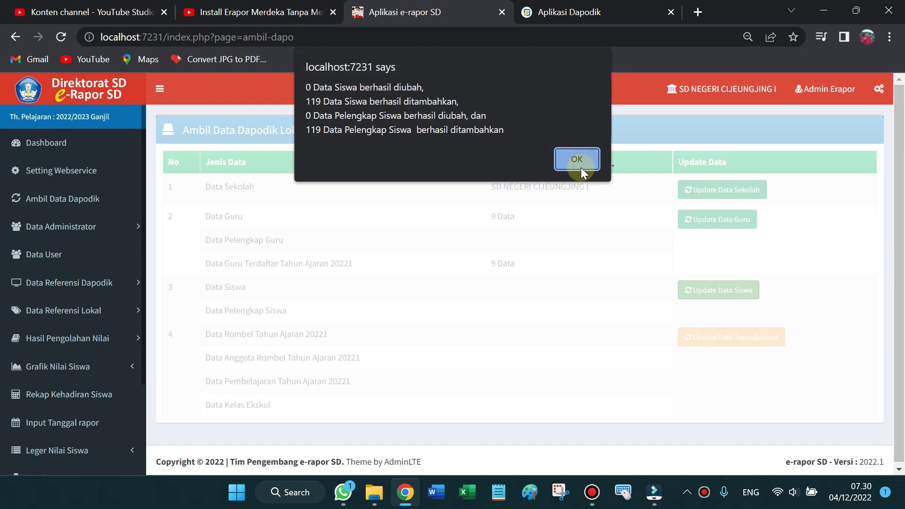
left_click(580, 166)
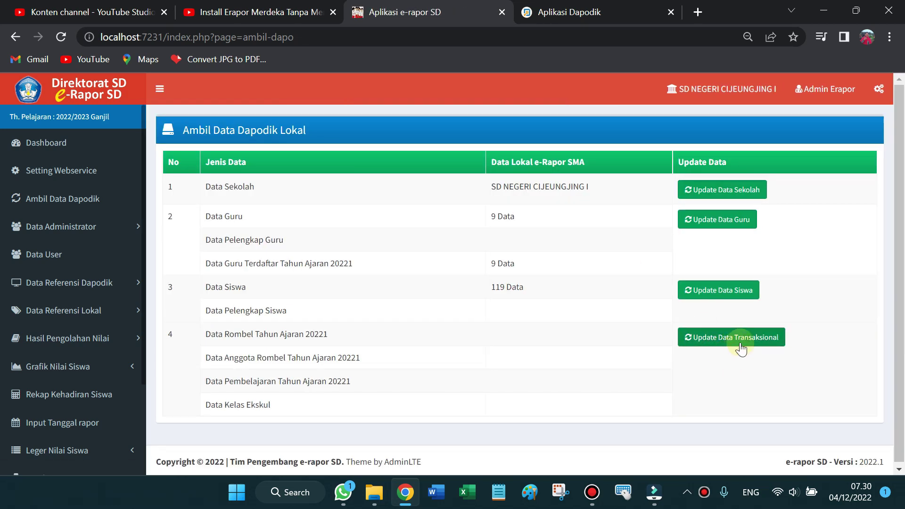
left_click(742, 343)
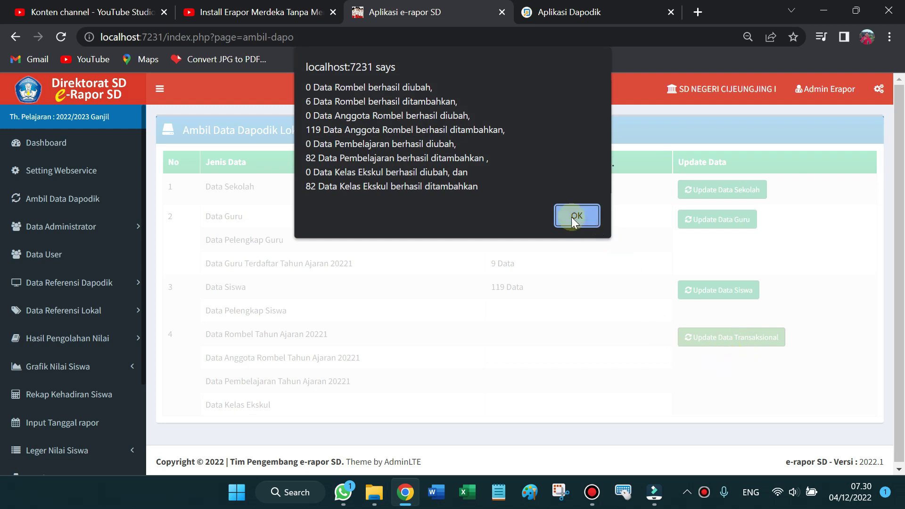
left_click(575, 216)
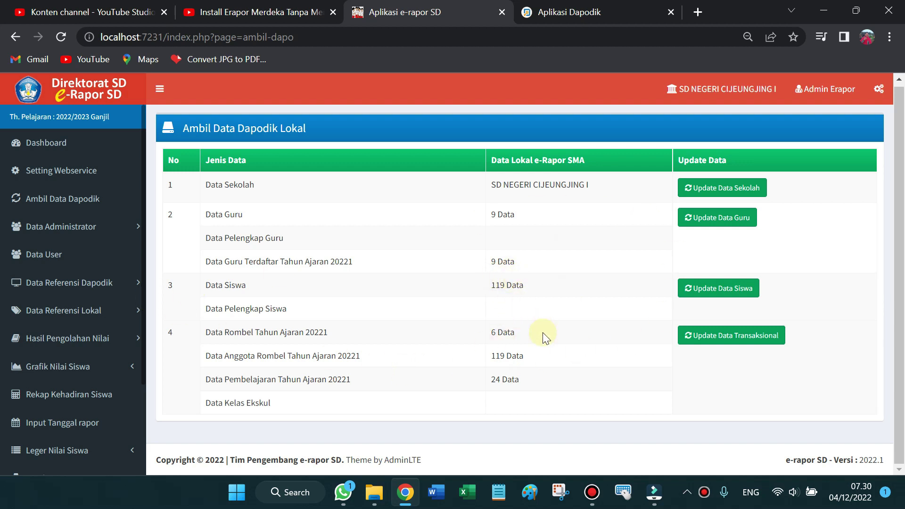
left_click(620, 11)
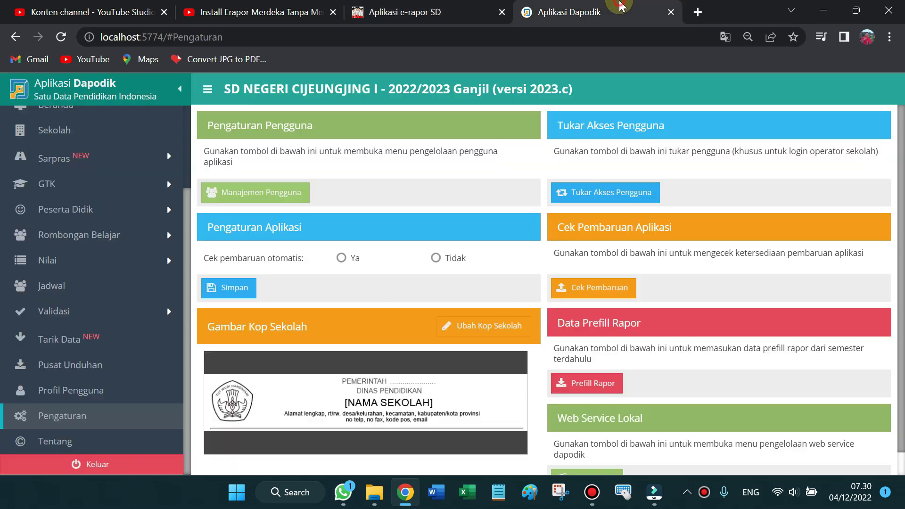
left_click(451, 10)
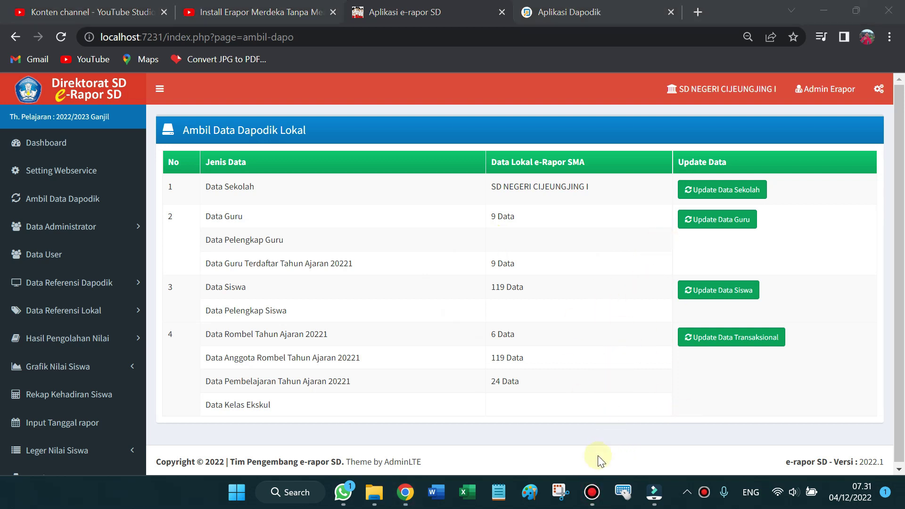
mouse_move(591, 493)
left_click(596, 411)
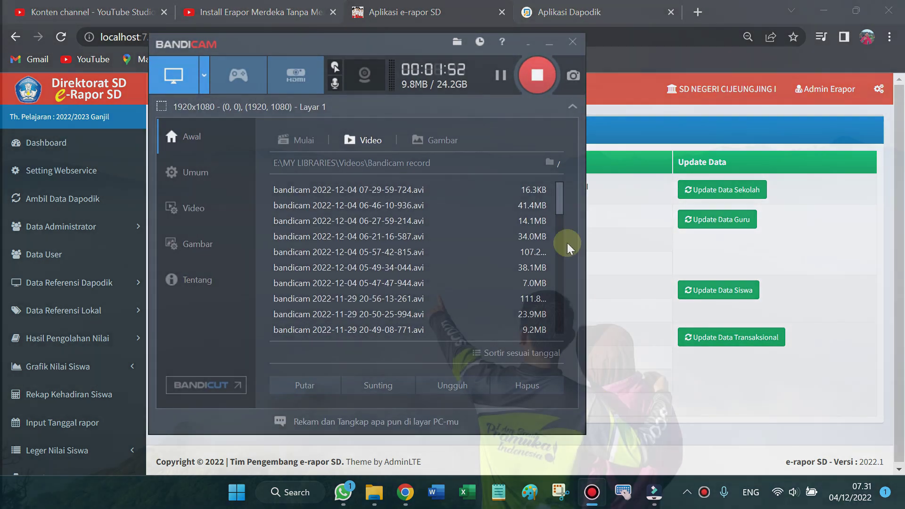